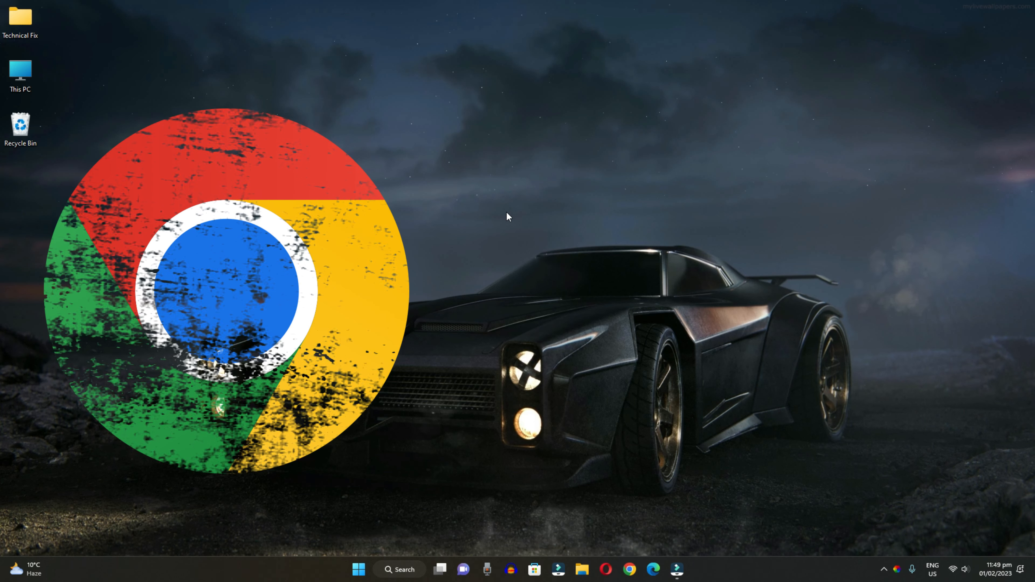
# - Launch Google Chrome from the Windows taskbar
pyautogui.click(630, 571)
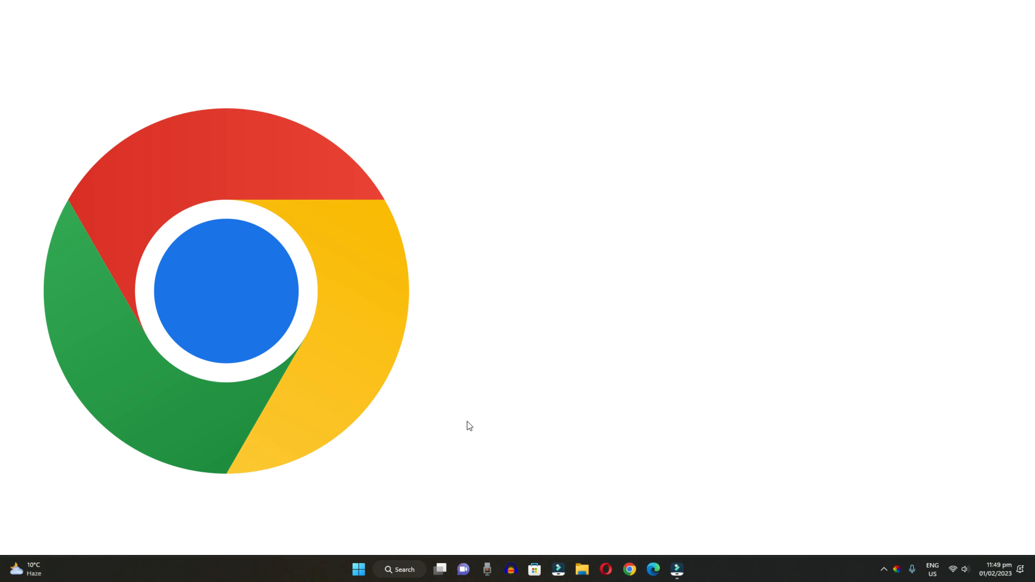
pyautogui.write('coinmarketcap.com')
pyautogui.press('Return')
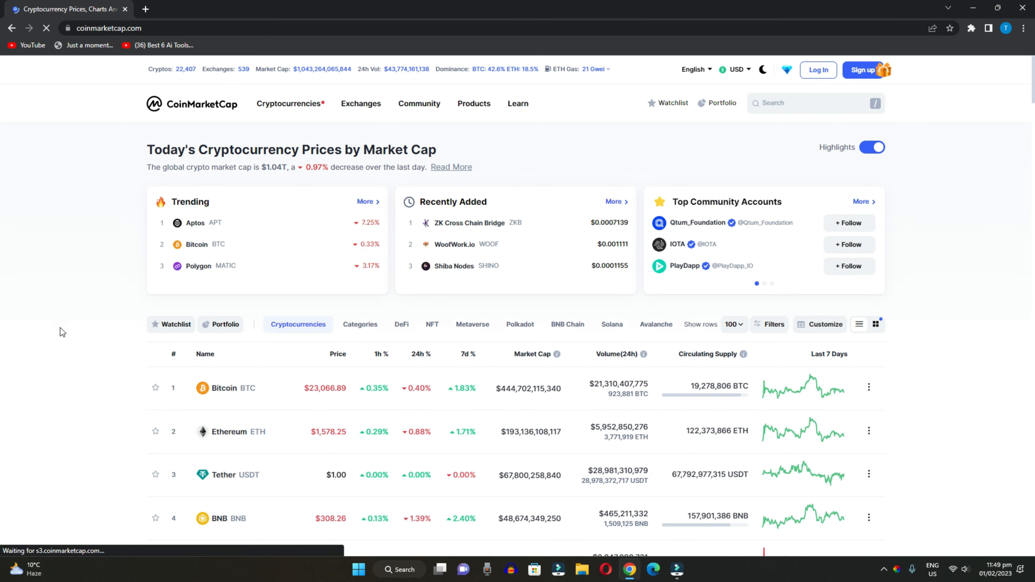
pyautogui.scroll(-2, 59, 328)
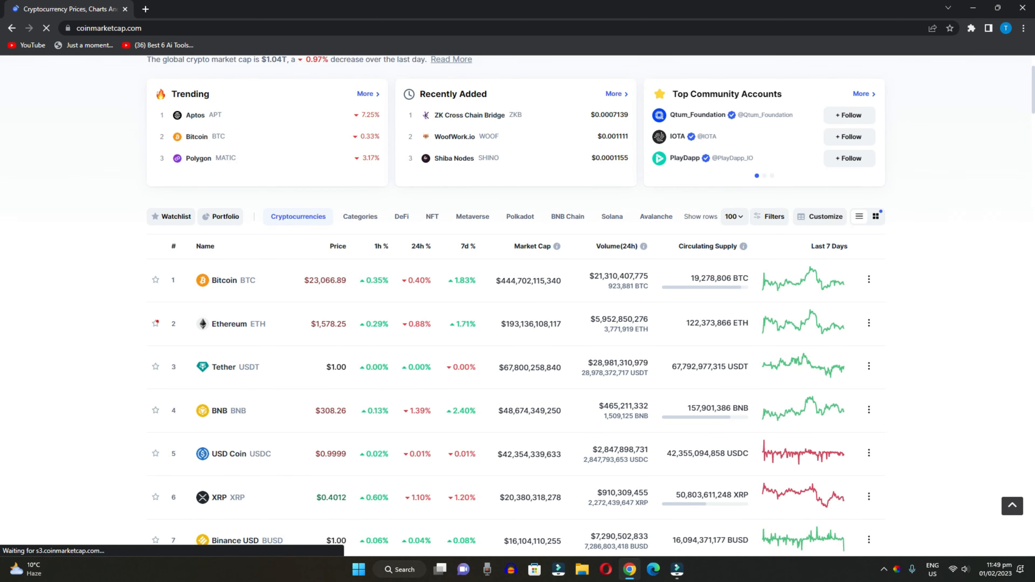
pyautogui.click(241, 325)
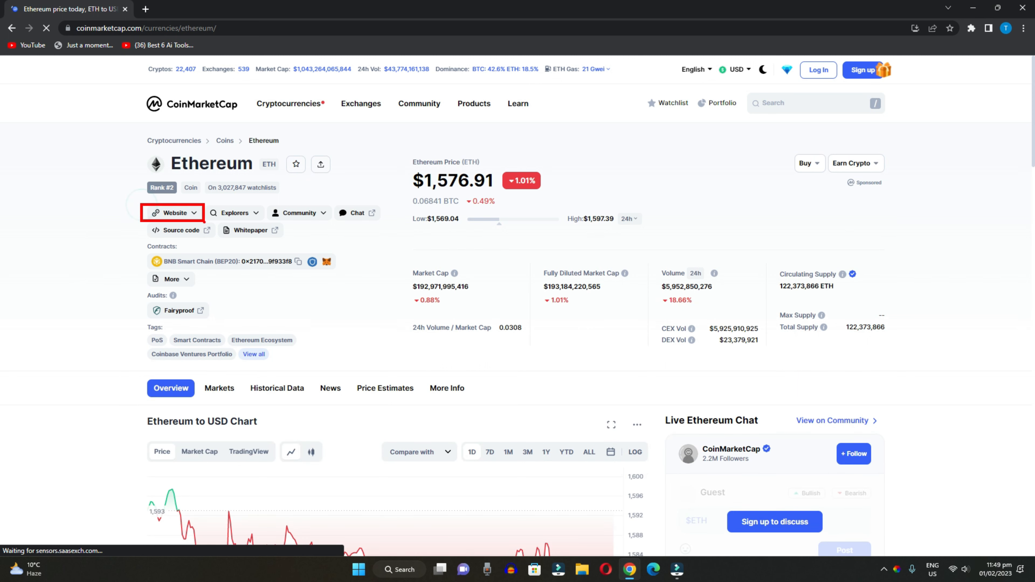
pyautogui.click(186, 212)
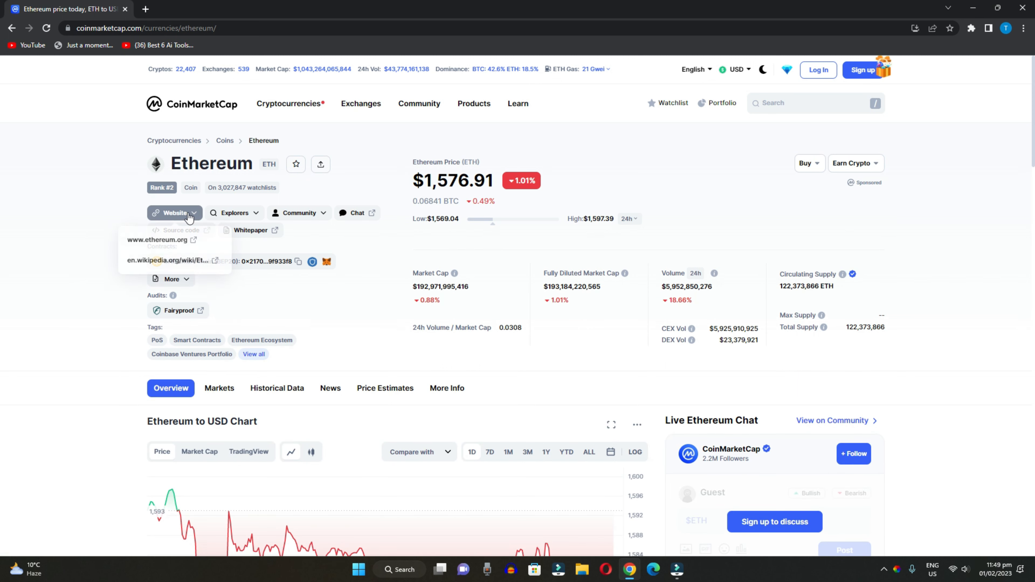
pyautogui.click(157, 239)
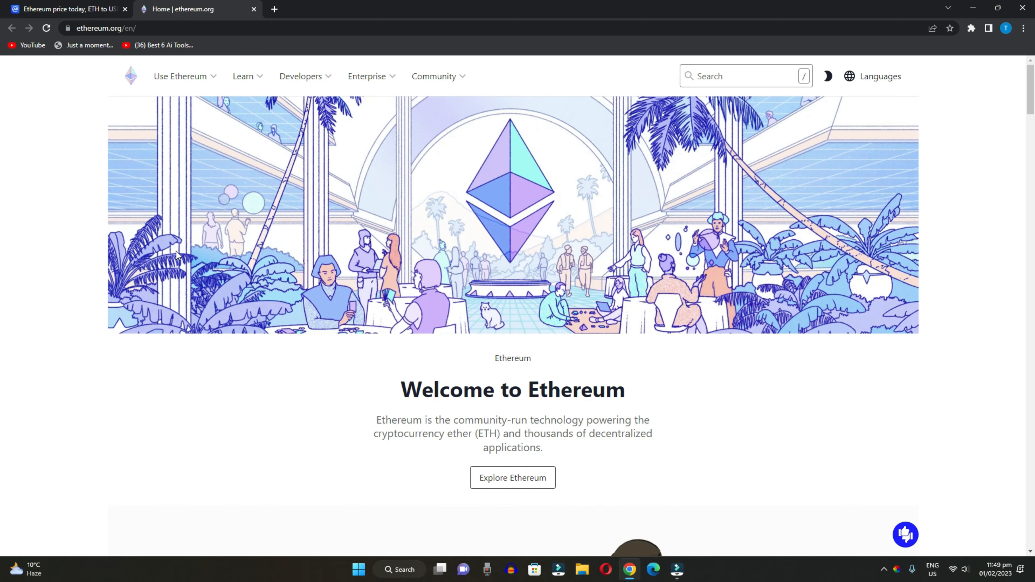
# - Scroll to ethereum.org's footer and open the Find a wallet page
pyautogui.scroll(-1, 306, 376)
pyautogui.moveTo(1032, 105); pyautogui.dragTo(1027, 541)
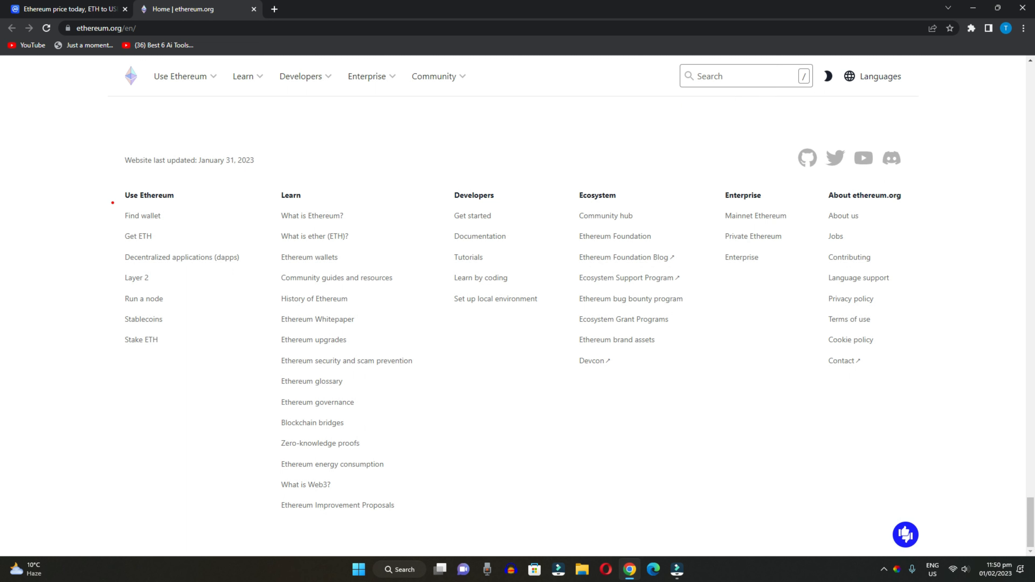
pyautogui.moveTo(112, 203); pyautogui.dragTo(176, 228)
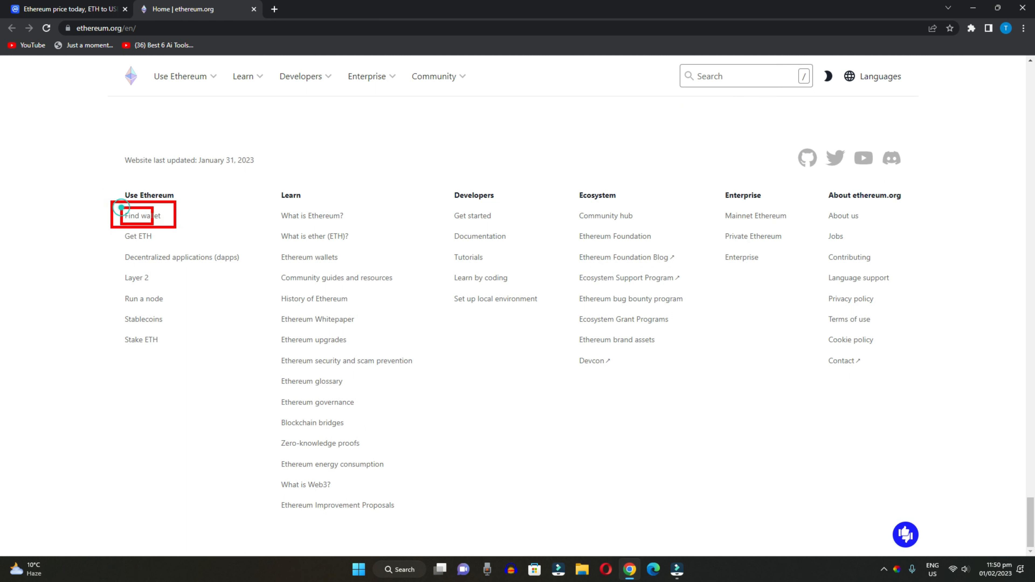
pyautogui.click(145, 215)
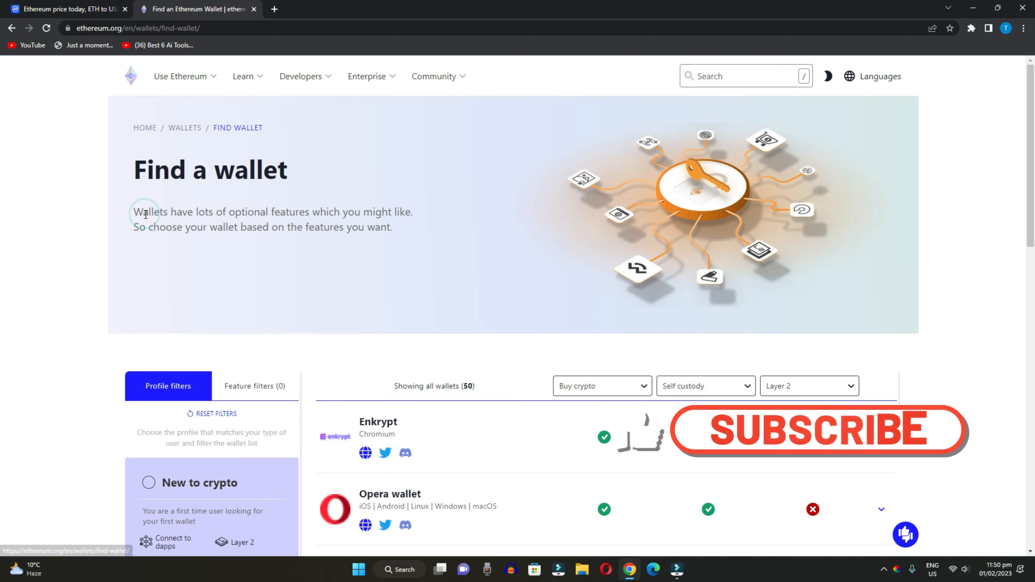
# - Browse the list of 50 wallets to locate the Enkrypt row
pyautogui.scroll(-5, 65, 272)
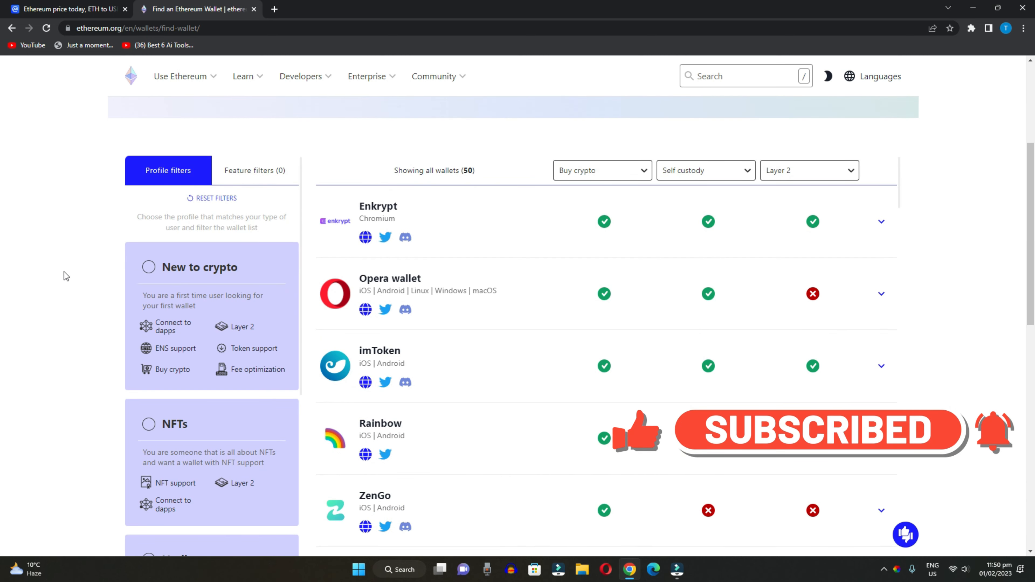
pyautogui.scroll(3, 116, 340)
pyautogui.scroll(-2, 120, 331)
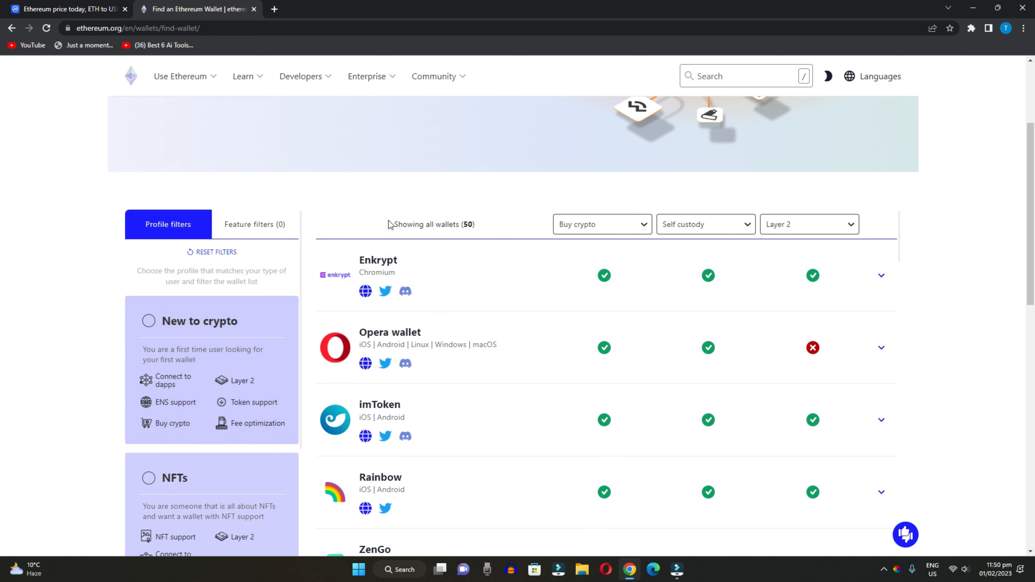
pyautogui.scroll(-8, 411, 271)
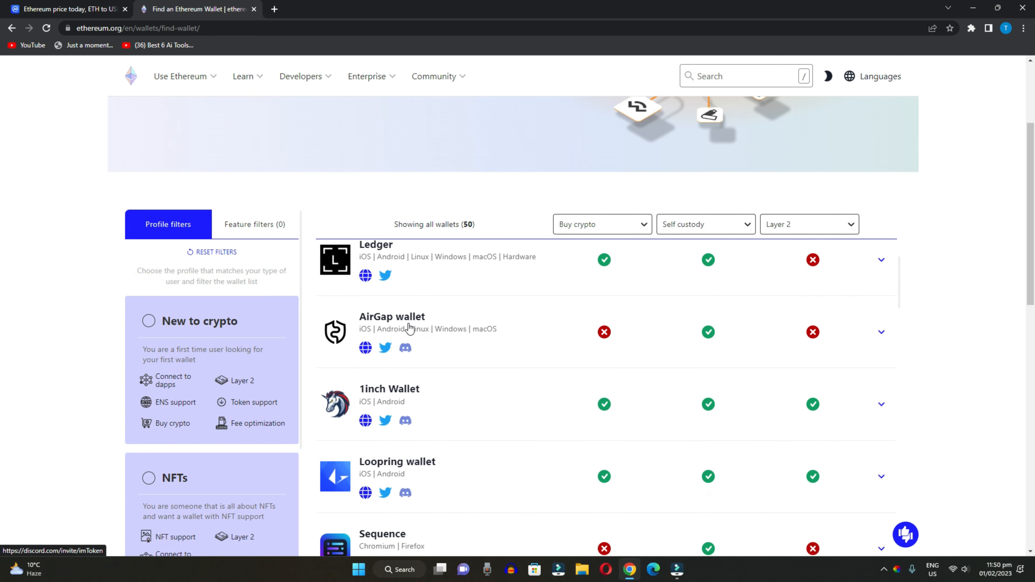
pyautogui.scroll(-3, 410, 326)
pyautogui.scroll(6, 410, 323)
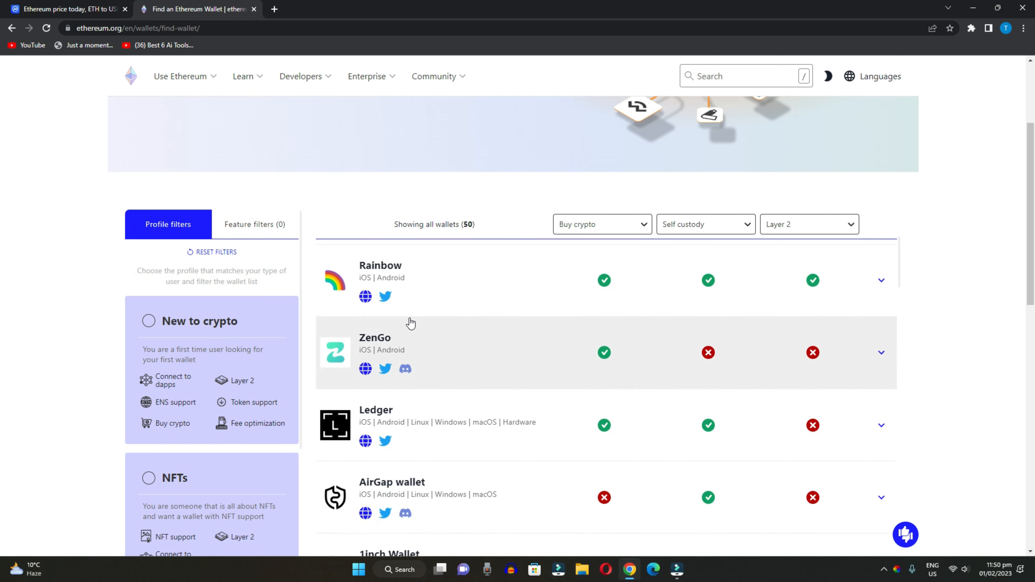
pyautogui.scroll(8, 411, 323)
pyautogui.scroll(-5, 51, 326)
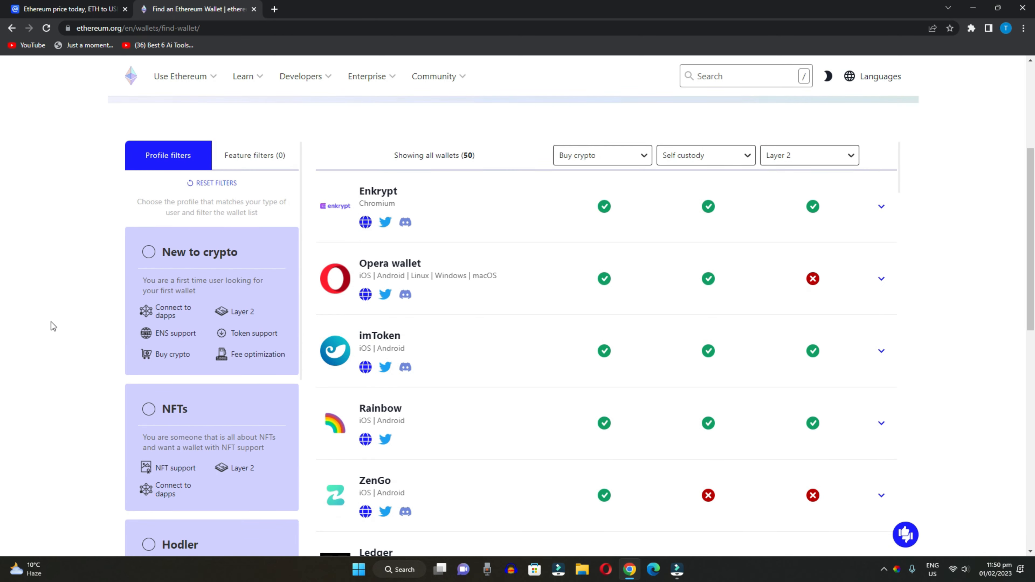
pyautogui.scroll(2, 51, 322)
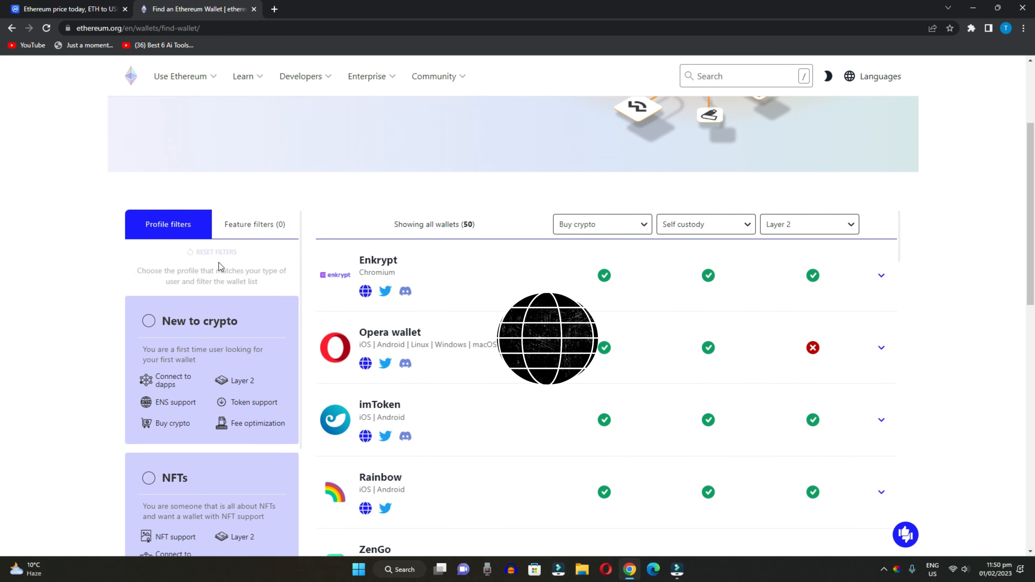
# - Go to enkrypt.com and follow its Chrome download link under Download now to the Web Store
pyautogui.click(366, 291)
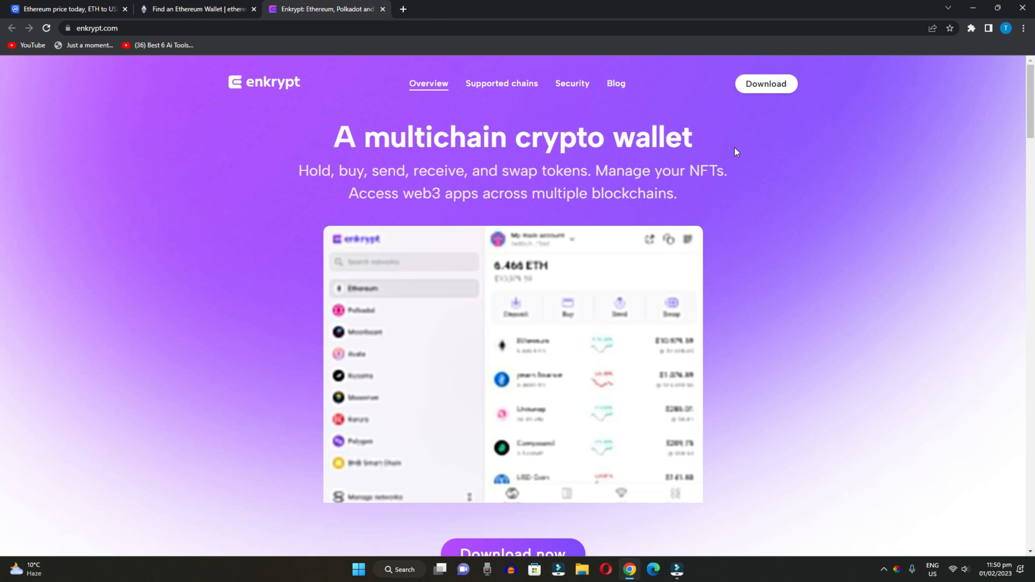
pyautogui.scroll(-5, 383, 291)
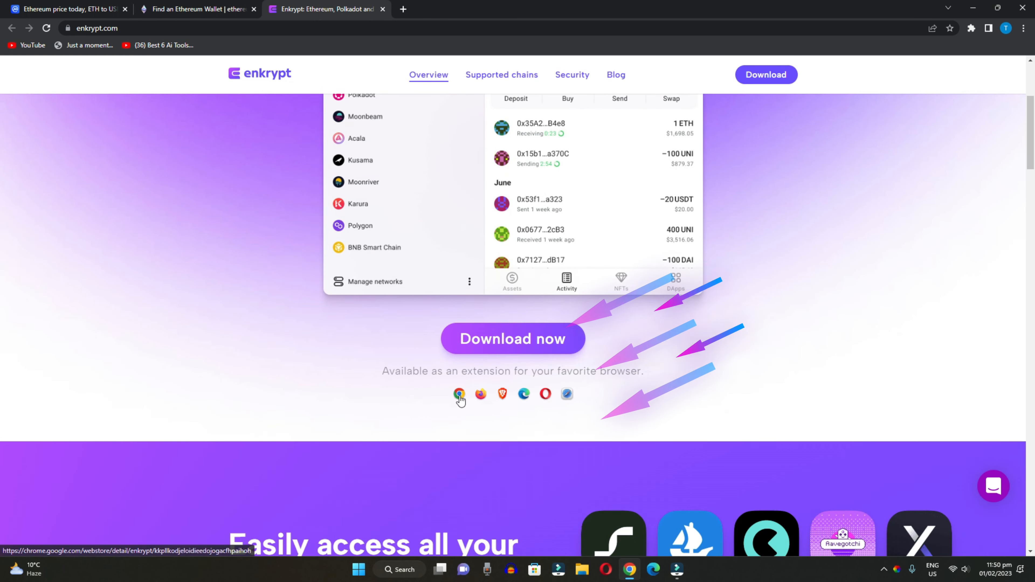
pyautogui.scroll(1, 262, 379)
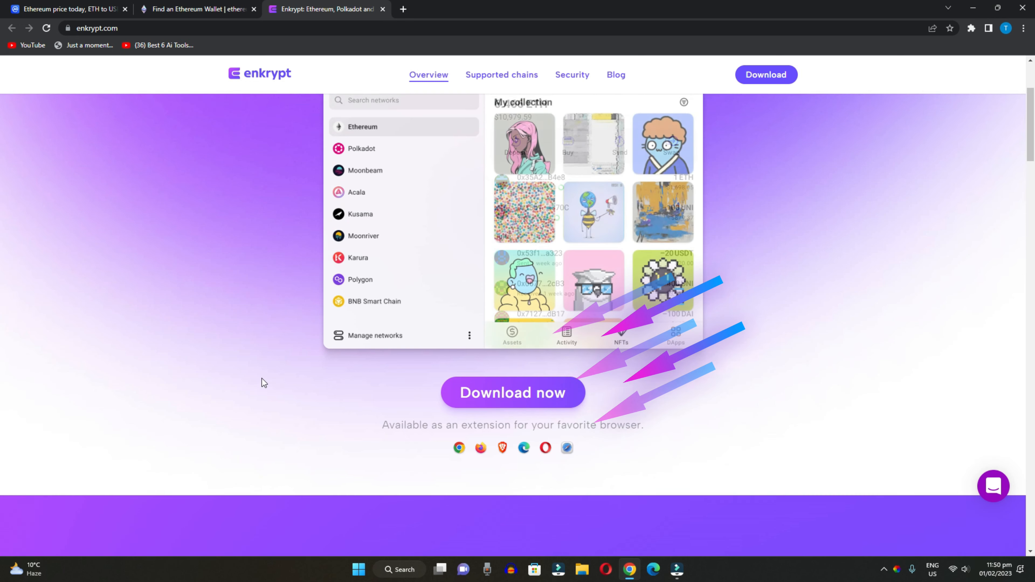
pyautogui.scroll(-2, 451, 363)
pyautogui.click(518, 290)
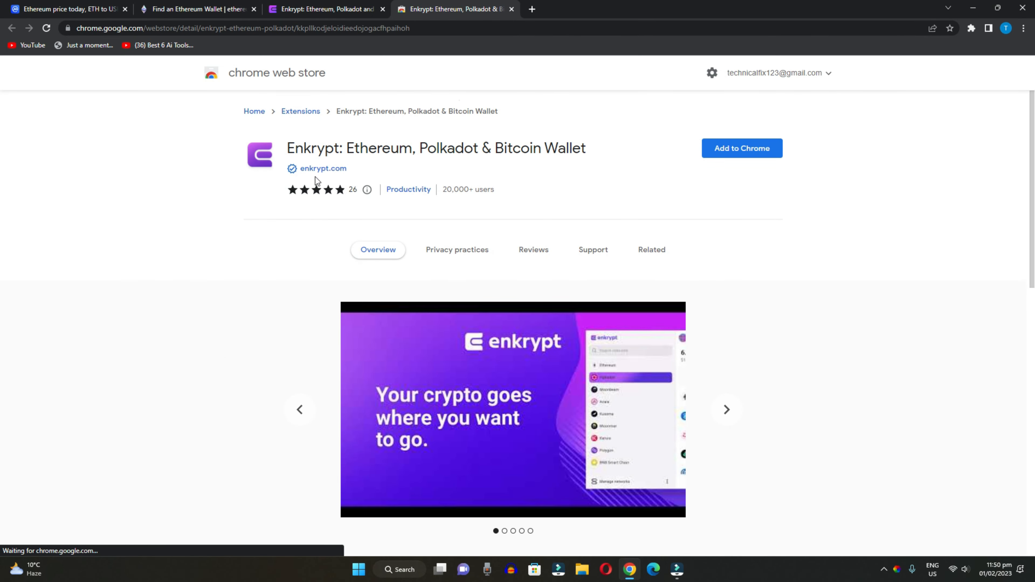
# - Install Enkrypt with Add to Chrome and Add extension, then show the Extensions menu
pyautogui.moveTo(288, 149); pyautogui.dragTo(520, 150)
pyautogui.click(732, 154)
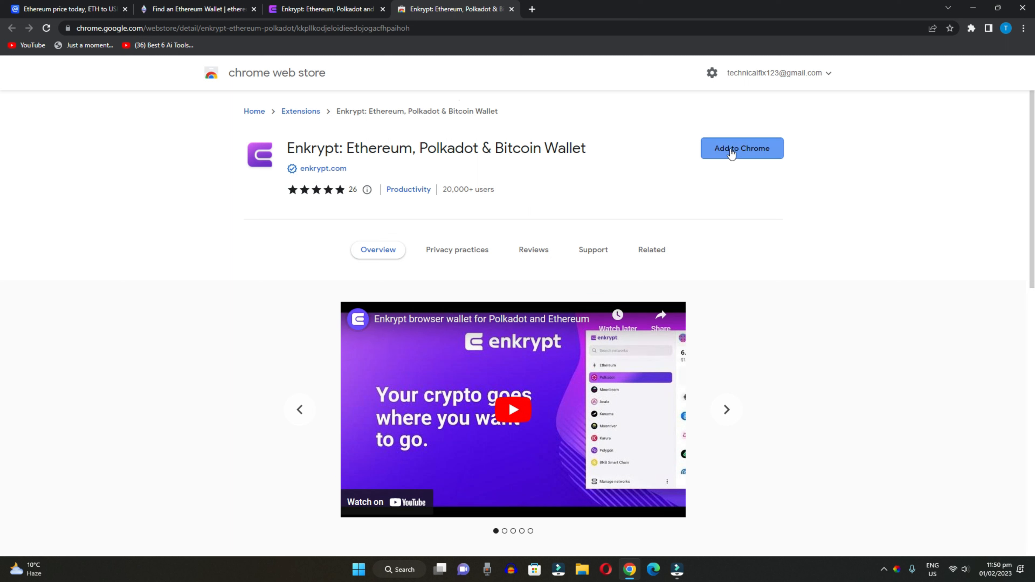
pyautogui.click(732, 154)
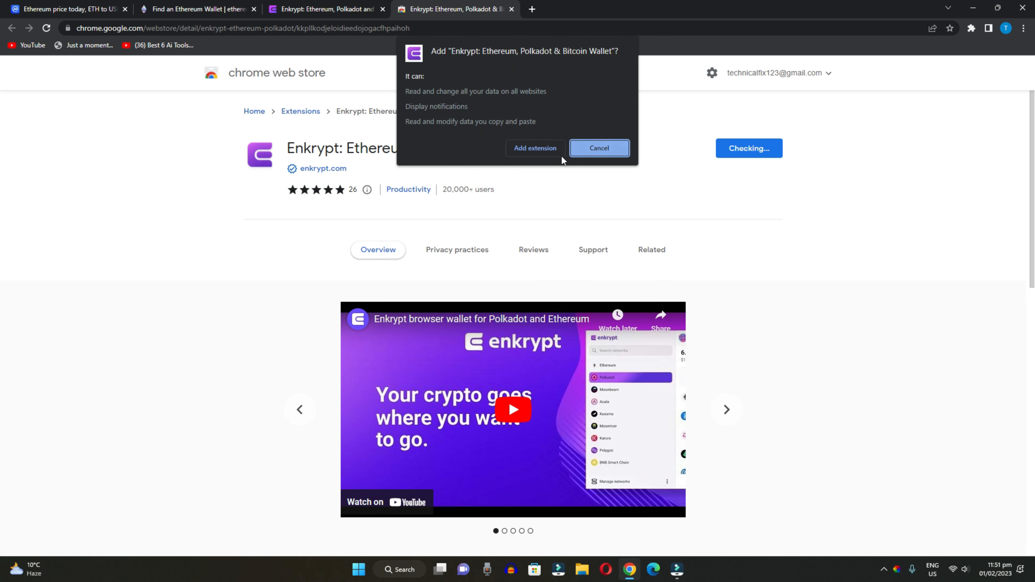
pyautogui.click(548, 150)
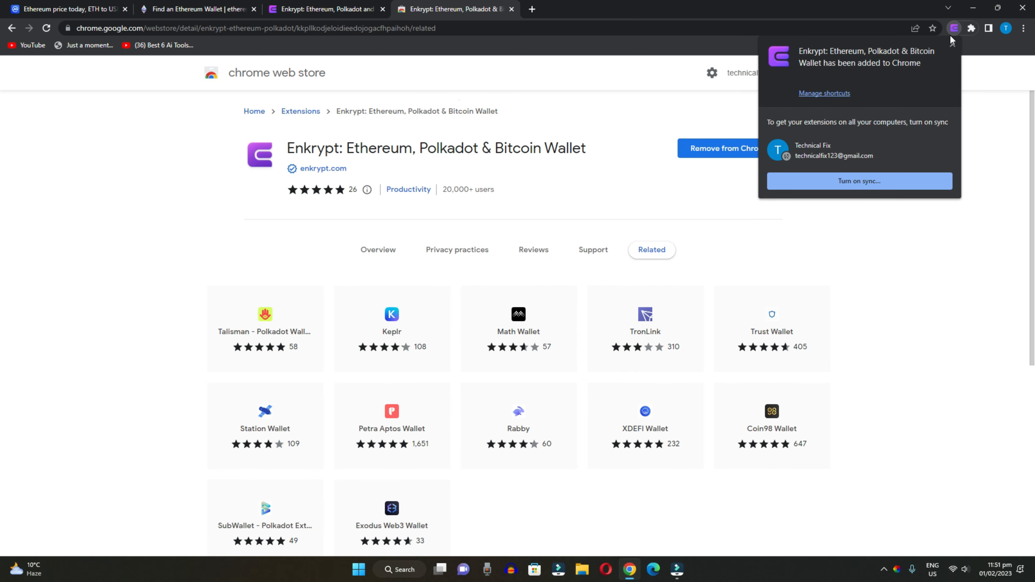
pyautogui.click(971, 27)
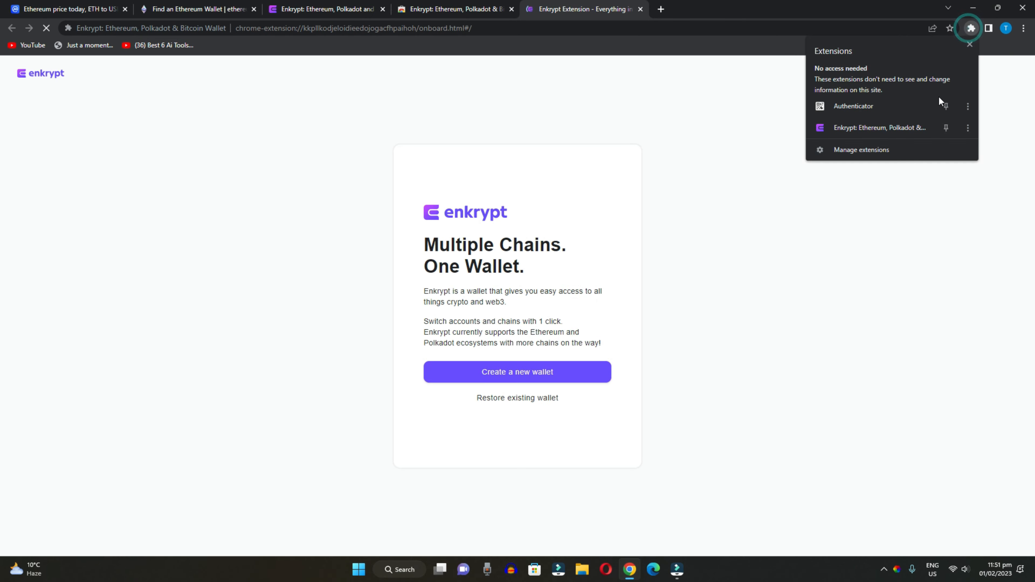
# - Pin Enkrypt to the Chrome toolbar, open it, and choose Create a new wallet
pyautogui.click(946, 128)
pyautogui.click(970, 198)
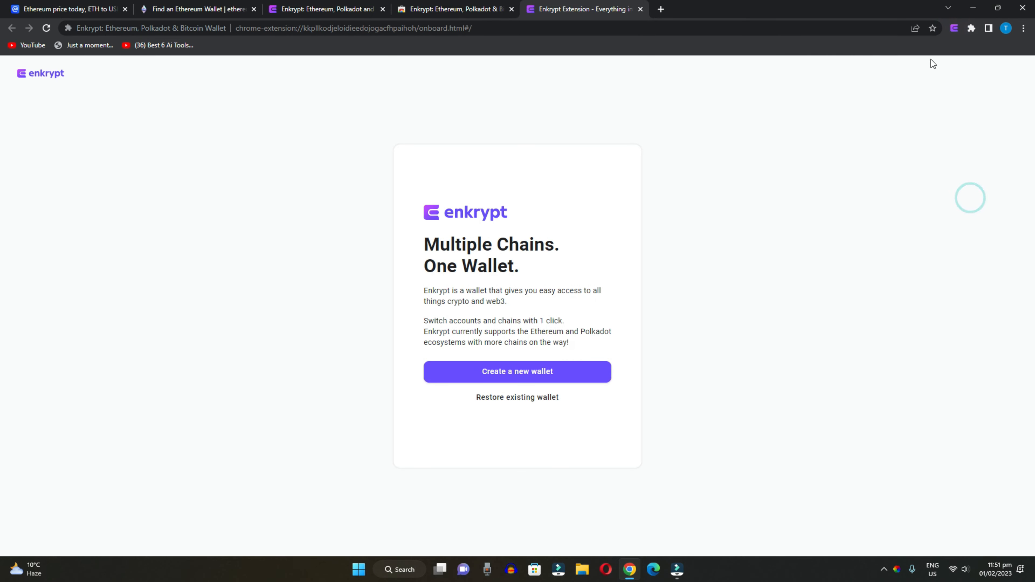
pyautogui.click(956, 28)
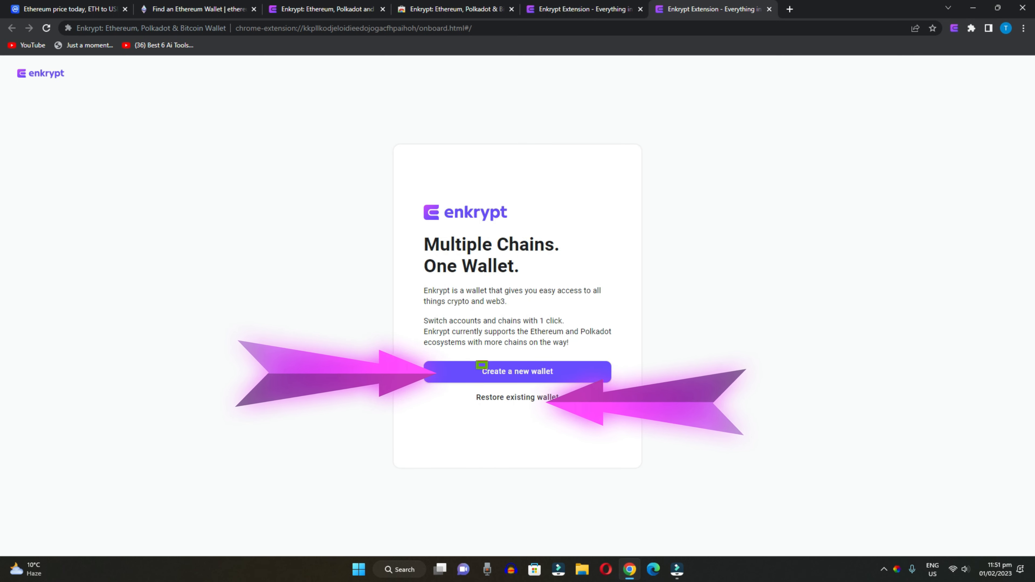
pyautogui.click(477, 361)
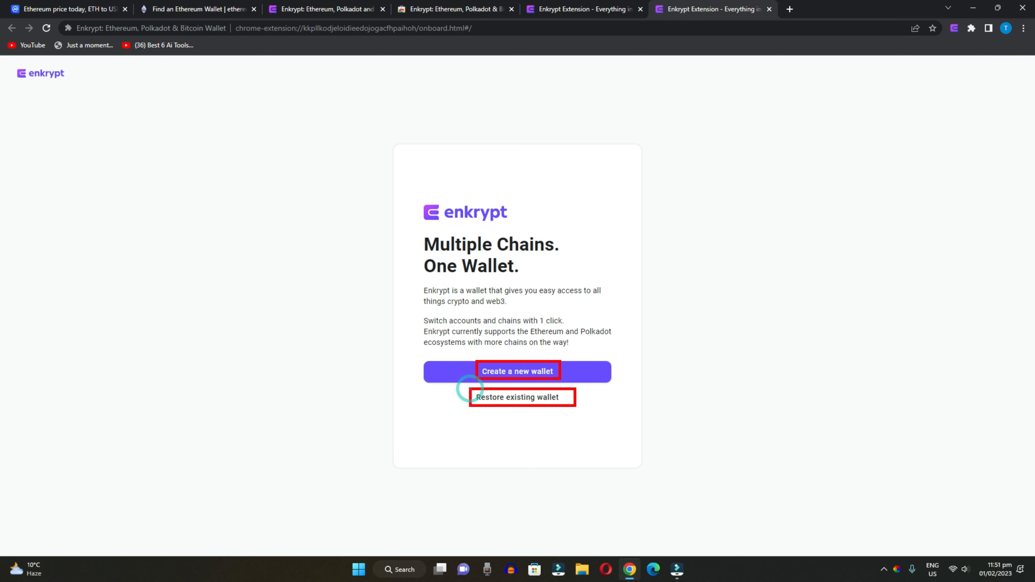
pyautogui.click(506, 375)
# - Enter a strong wallet password, then re-enter the same password in the Confirm field
pyautogui.write('••••')
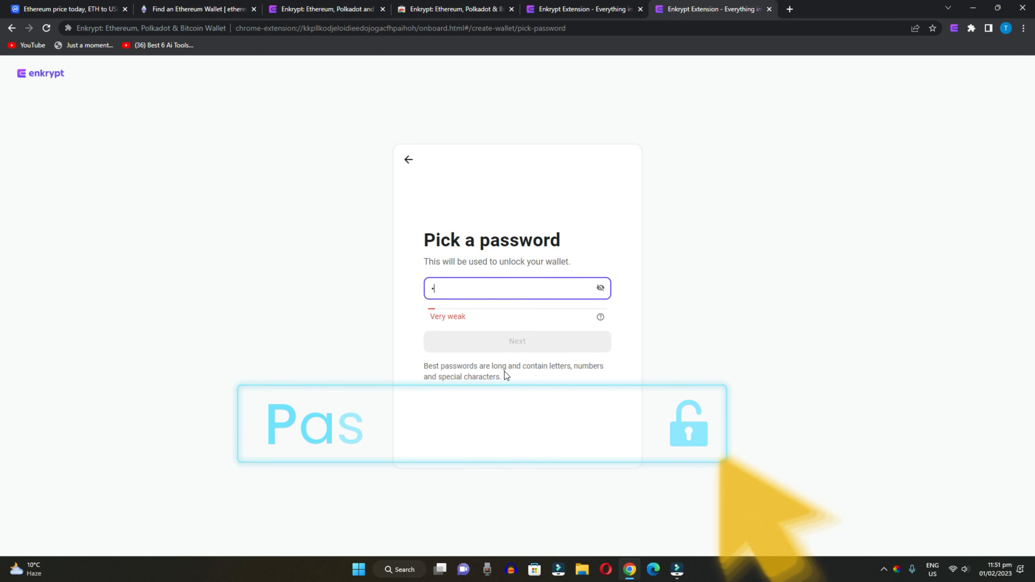
pyautogui.write('•••••')
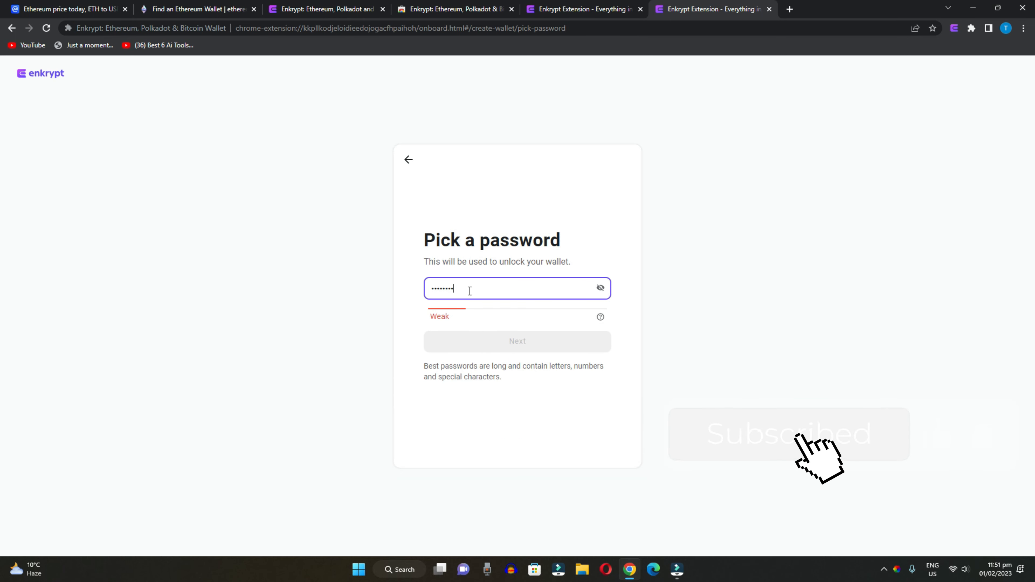
pyautogui.moveTo(462, 289); pyautogui.dragTo(393, 300)
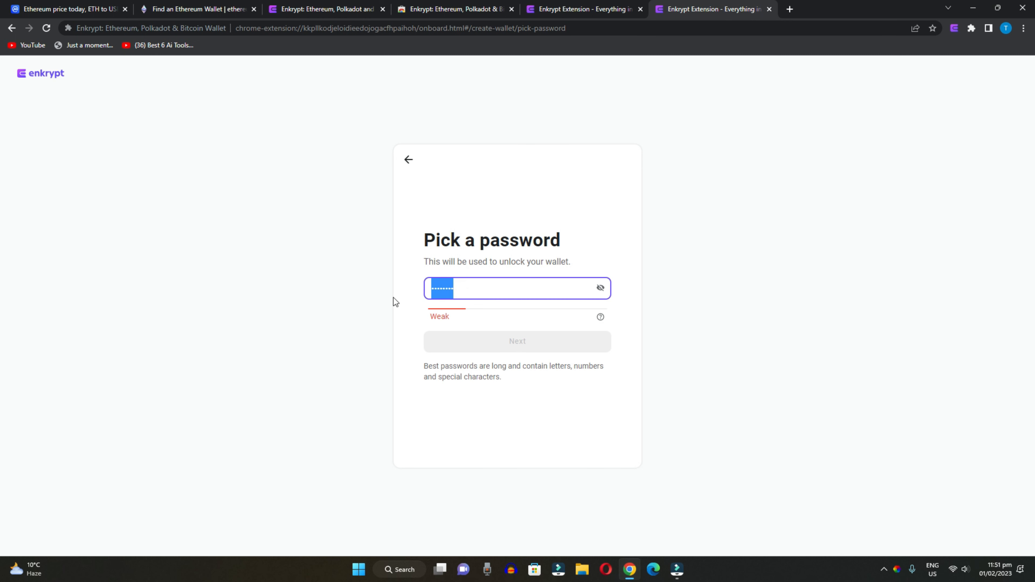
pyautogui.write('••••••••')
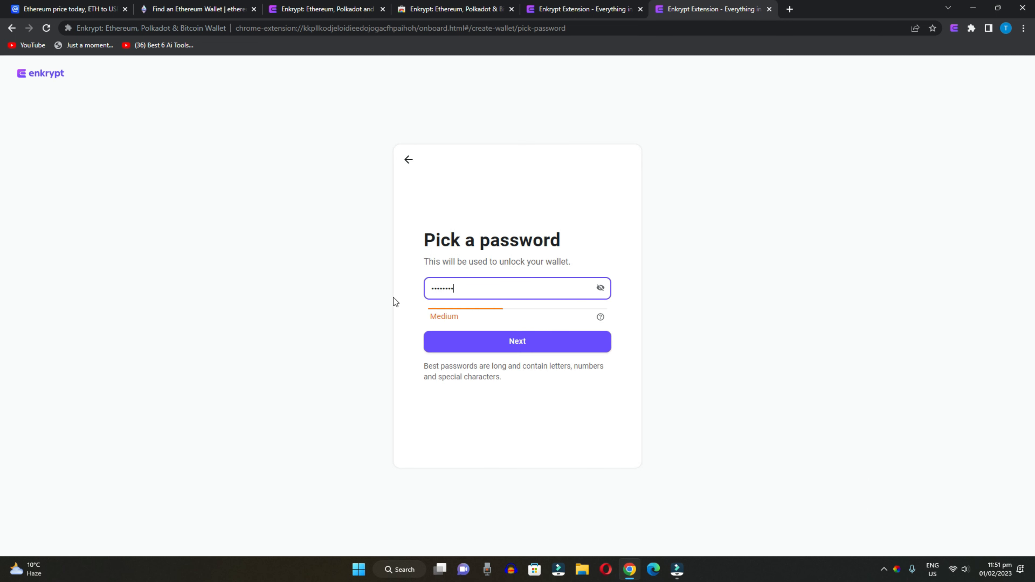
pyautogui.write('•••••')
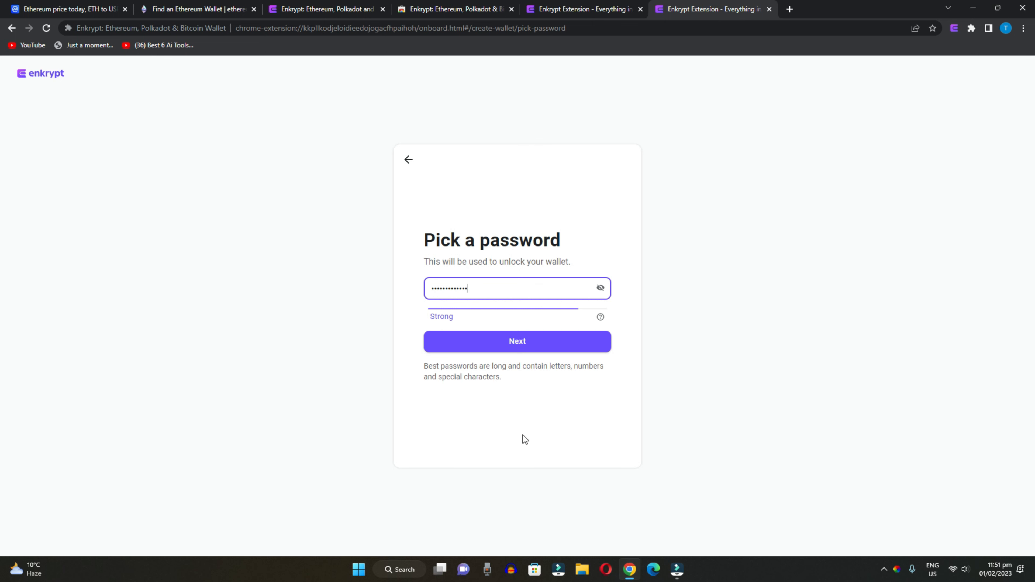
pyautogui.click(532, 345)
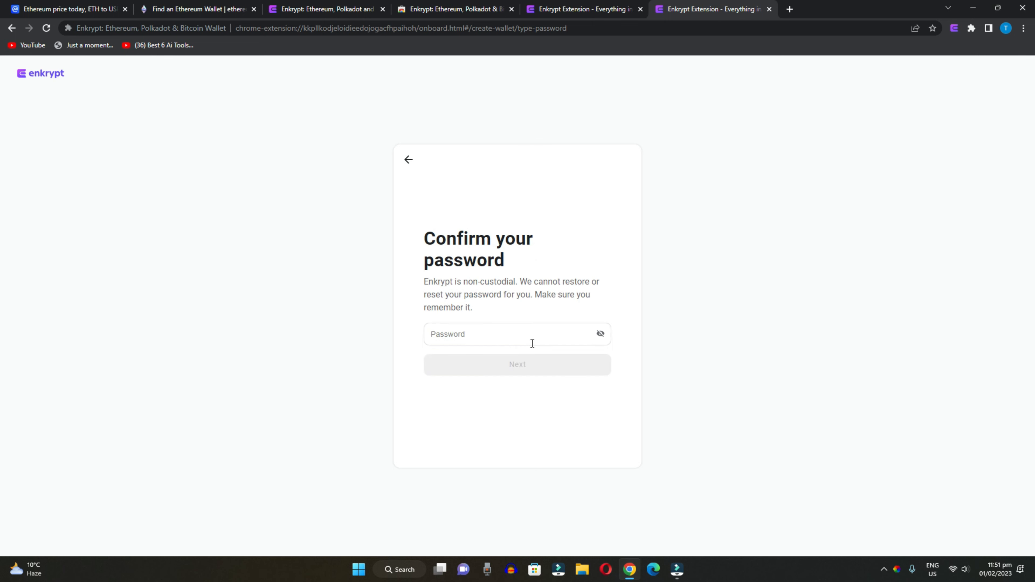
pyautogui.click(532, 343)
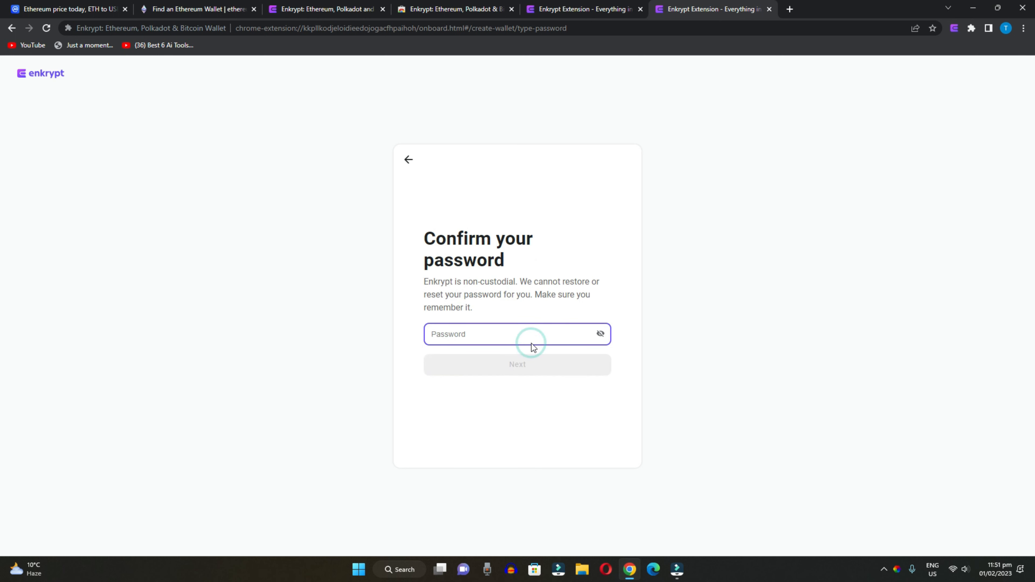
pyautogui.write('••••••••••••')
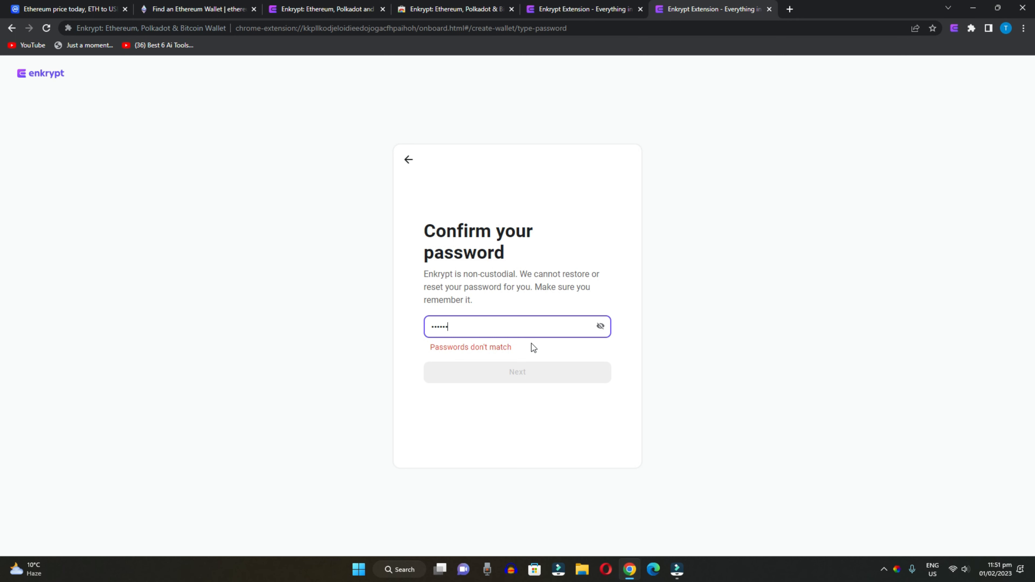
pyautogui.write('•')
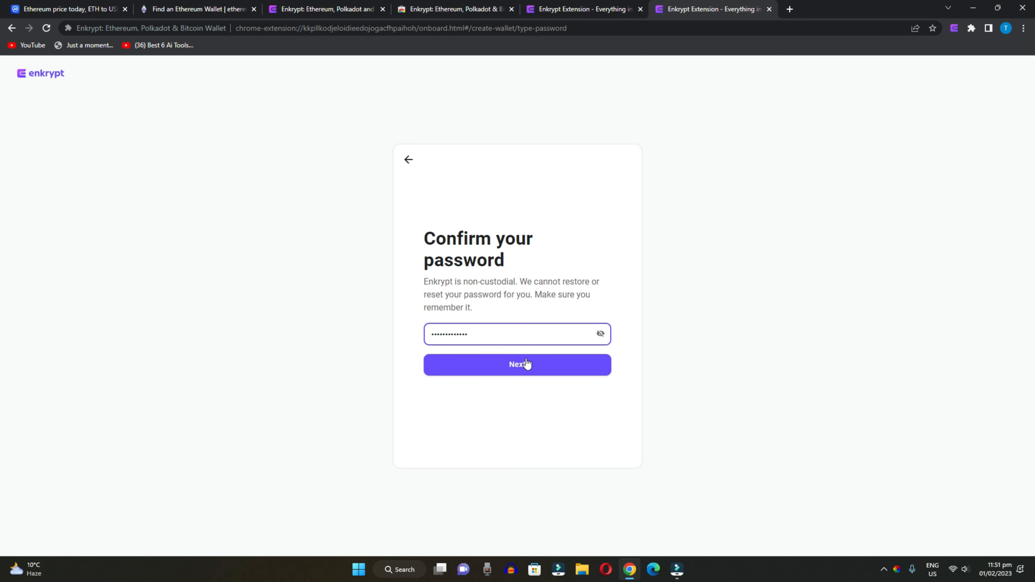
pyautogui.click(527, 363)
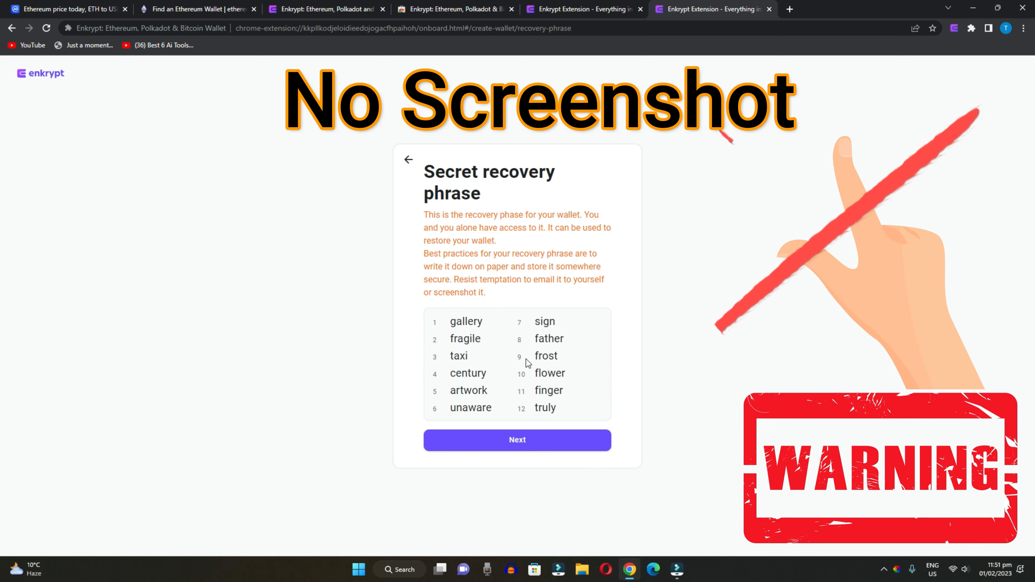
# - Highlight the twelve recovery words to review them, clear the selection, and bring up Windows search
pyautogui.moveTo(449, 321); pyautogui.dragTo(562, 407)
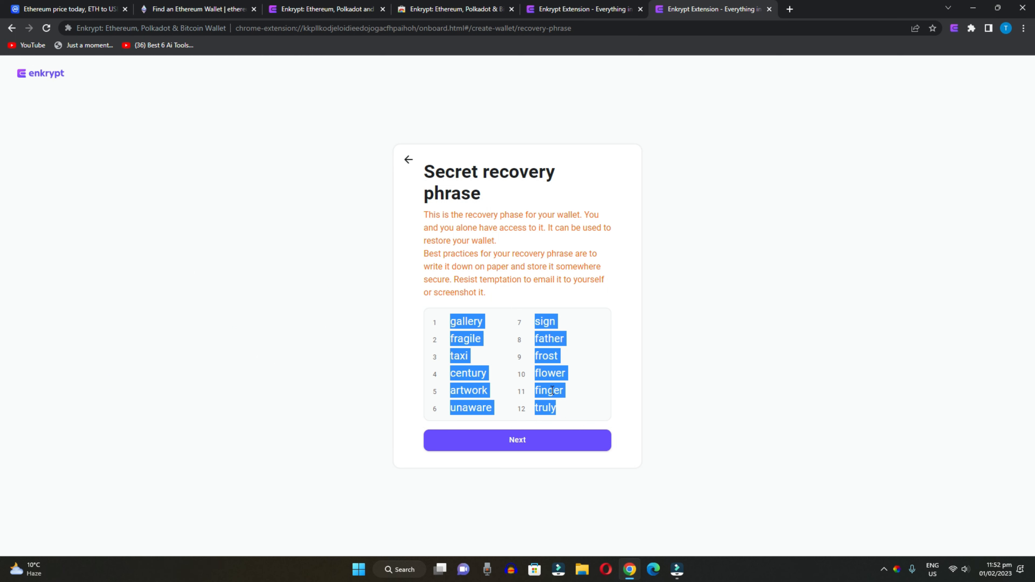
pyautogui.click(551, 391)
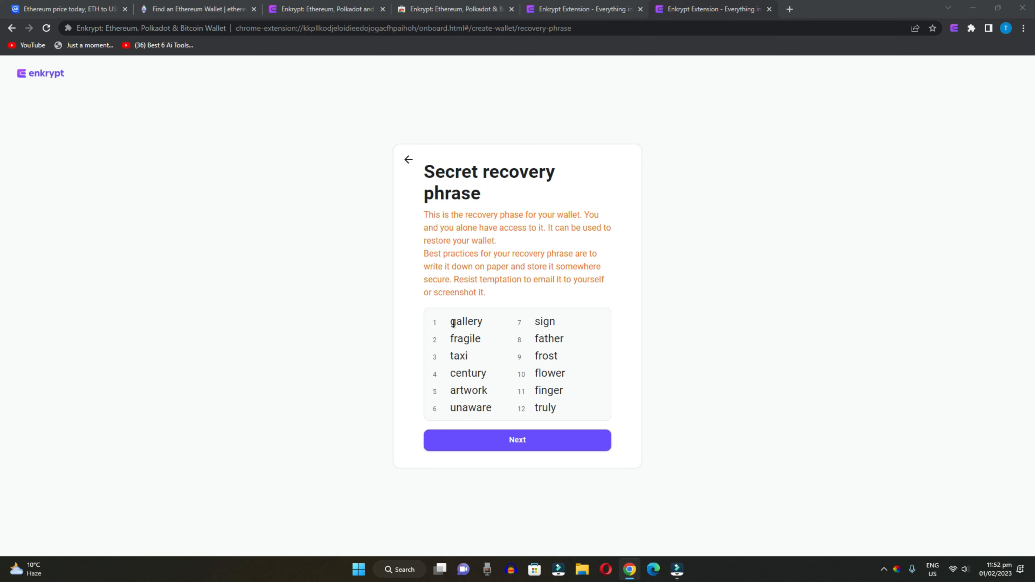
pyautogui.press('super')
# - Launch Snipping Tool via search and take a full-screen snip of the recovery phrase
pyautogui.write('snip')
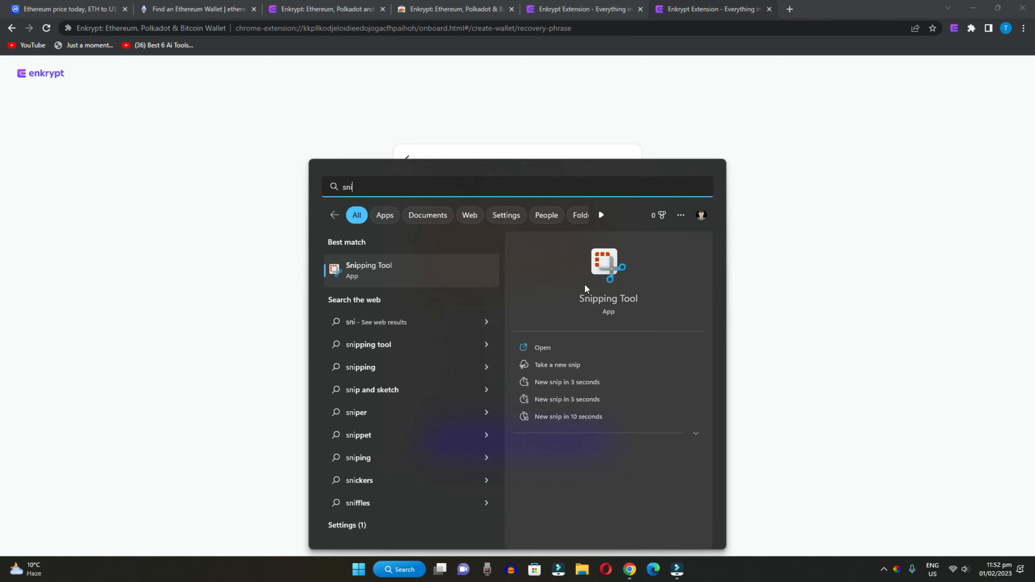
pyautogui.press('Return')
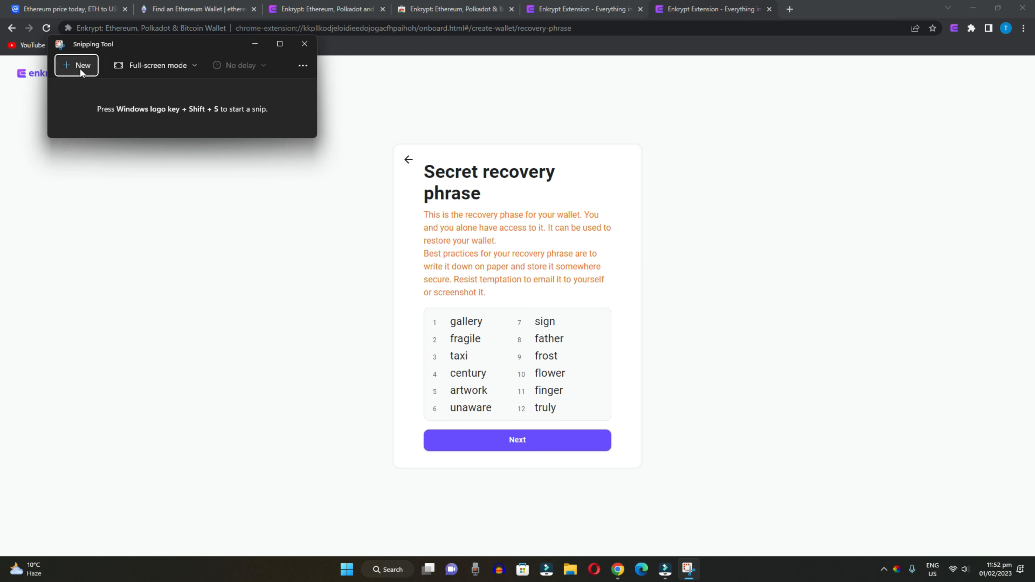
pyautogui.click(80, 69)
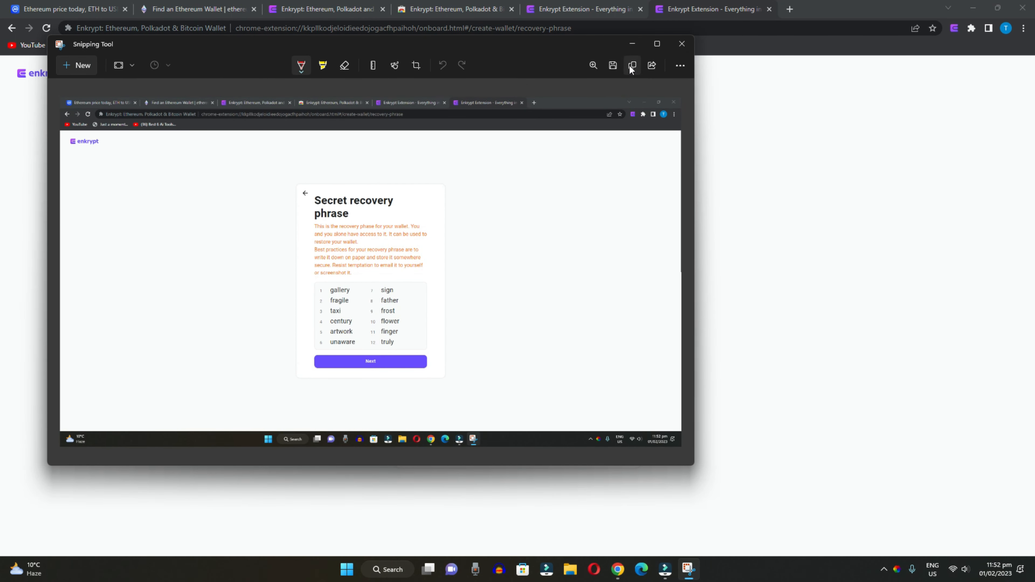
# - Save the snip to the Desktop, close Snipping Tool, and continue to Enkrypt's phrase check
pyautogui.click(613, 65)
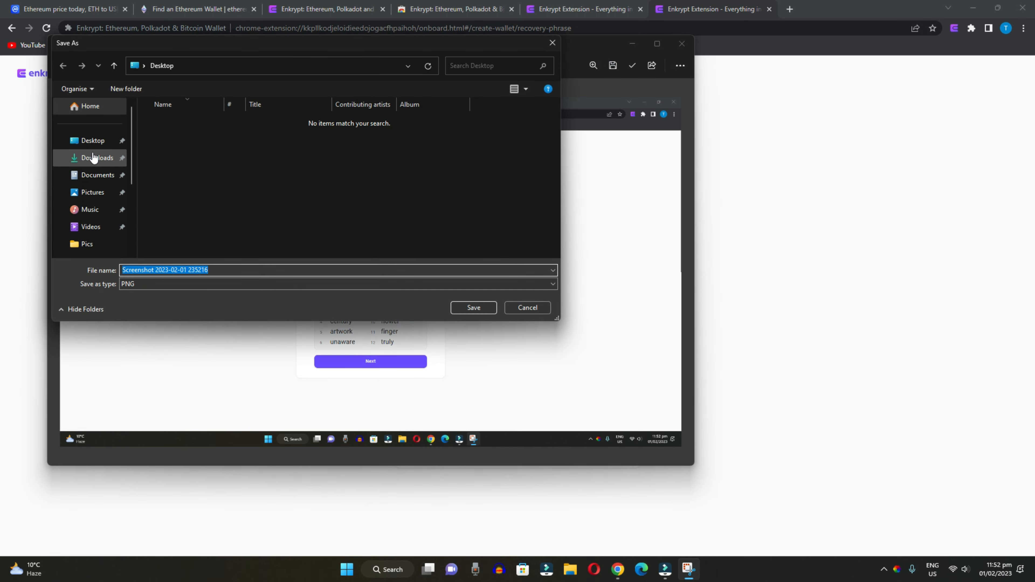
pyautogui.click(93, 141)
pyautogui.click(473, 308)
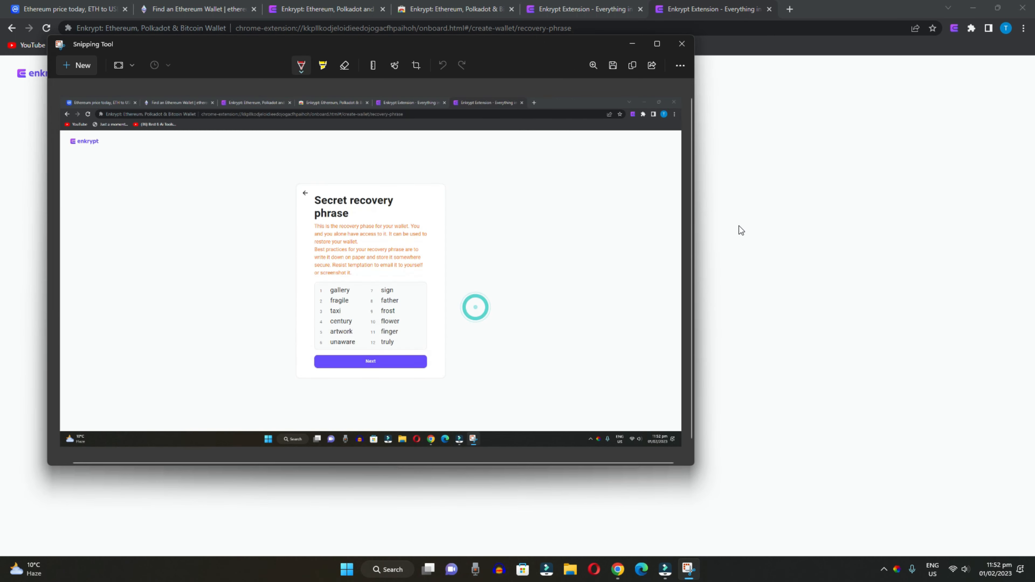
pyautogui.click(682, 43)
pyautogui.click(547, 441)
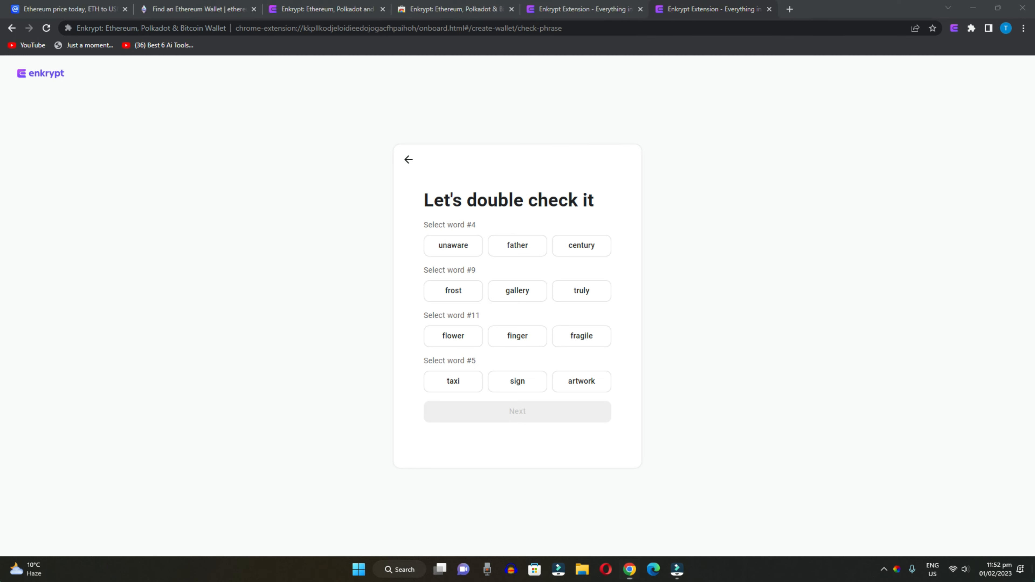
# - Open the saved recovery-phrase screenshot from the Desktop in Photos and zoom in
pyautogui.click(630, 569)
pyautogui.click(26, 182)
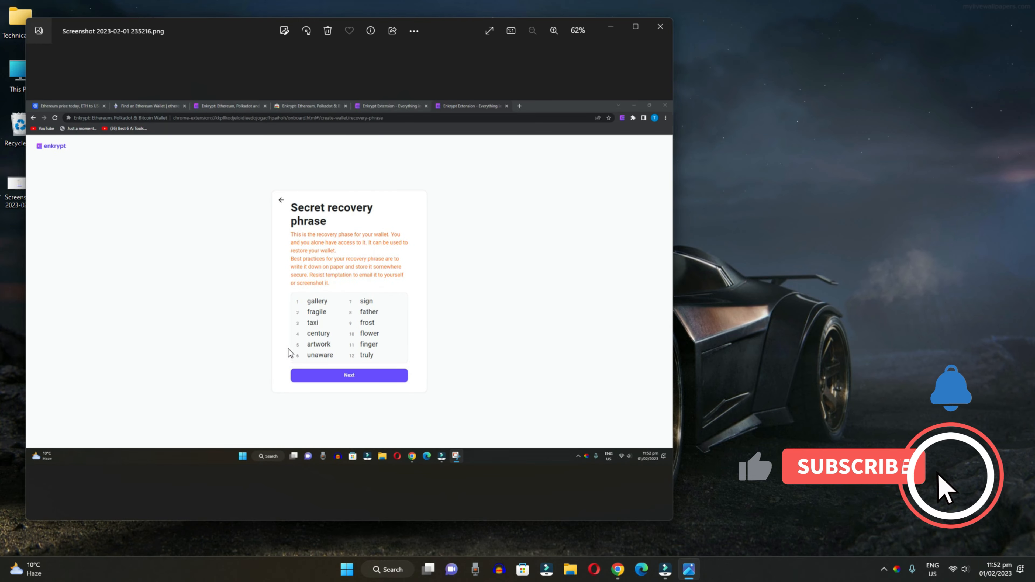
pyautogui.click(554, 32)
pyautogui.click(553, 31)
pyautogui.click(554, 31)
pyautogui.click(553, 31)
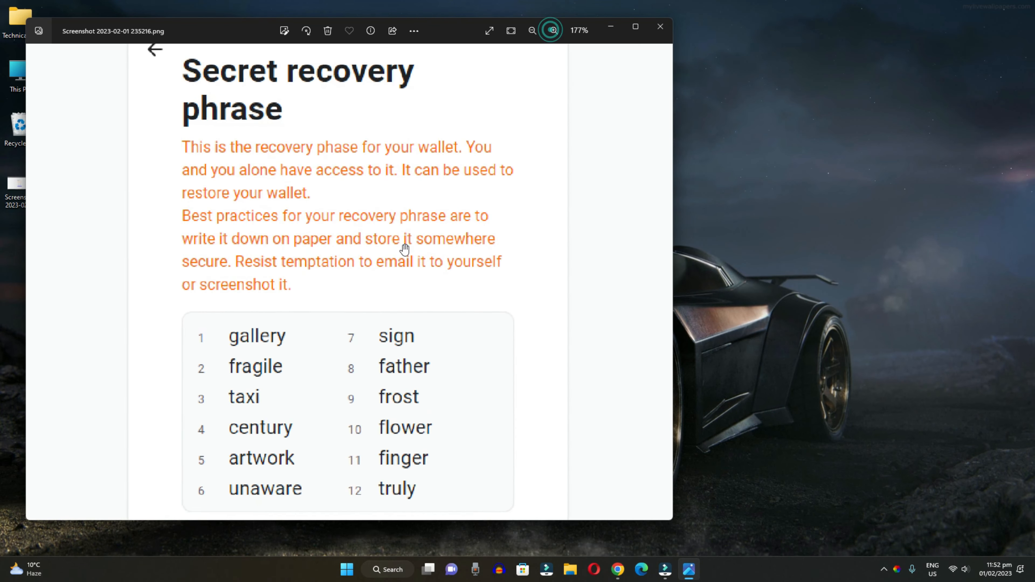
pyautogui.scroll(-3, 400, 246)
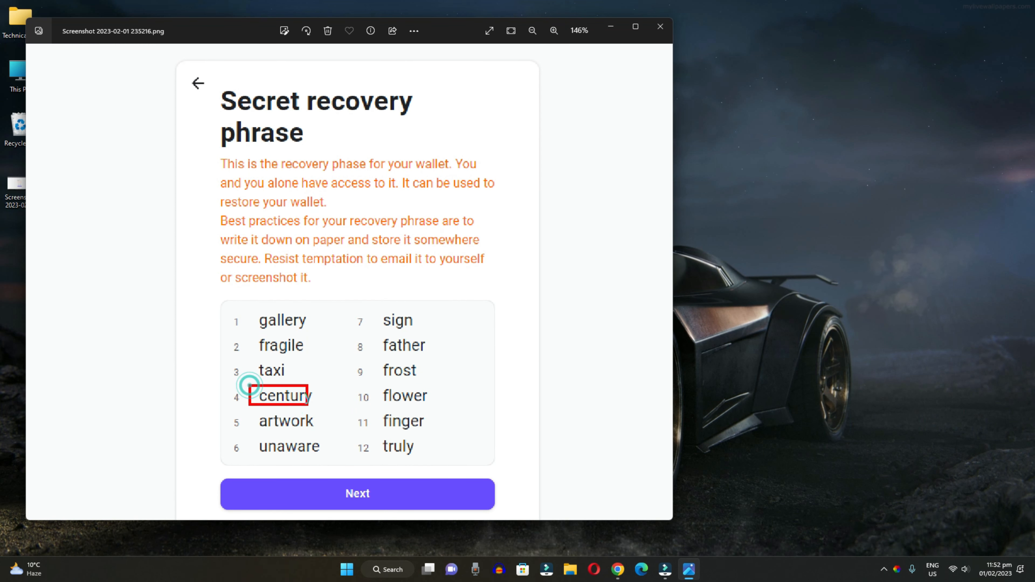
# - Pick century for word #4 and frost for word #9, checking against the screenshot
pyautogui.click(618, 570)
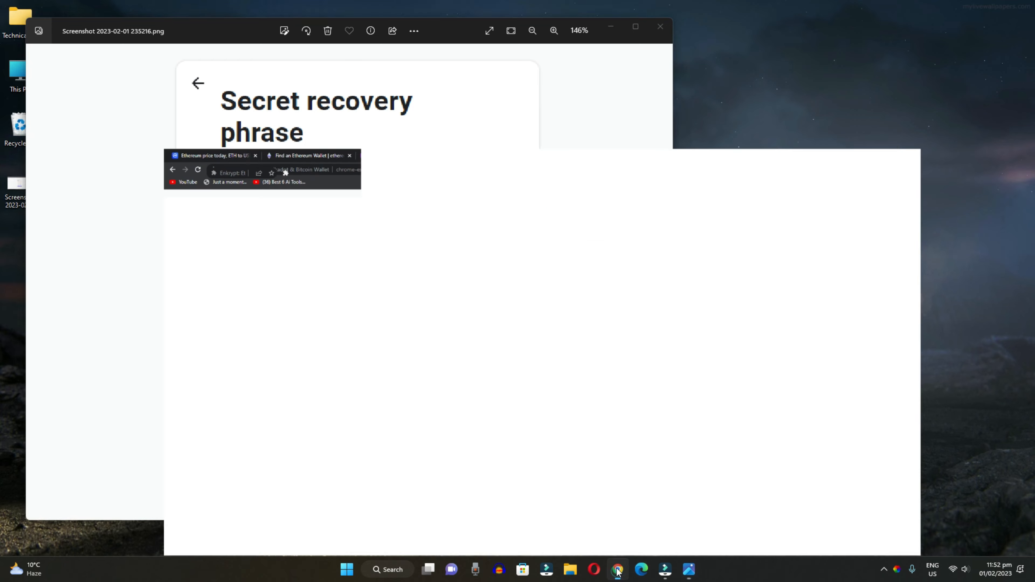
pyautogui.click(575, 248)
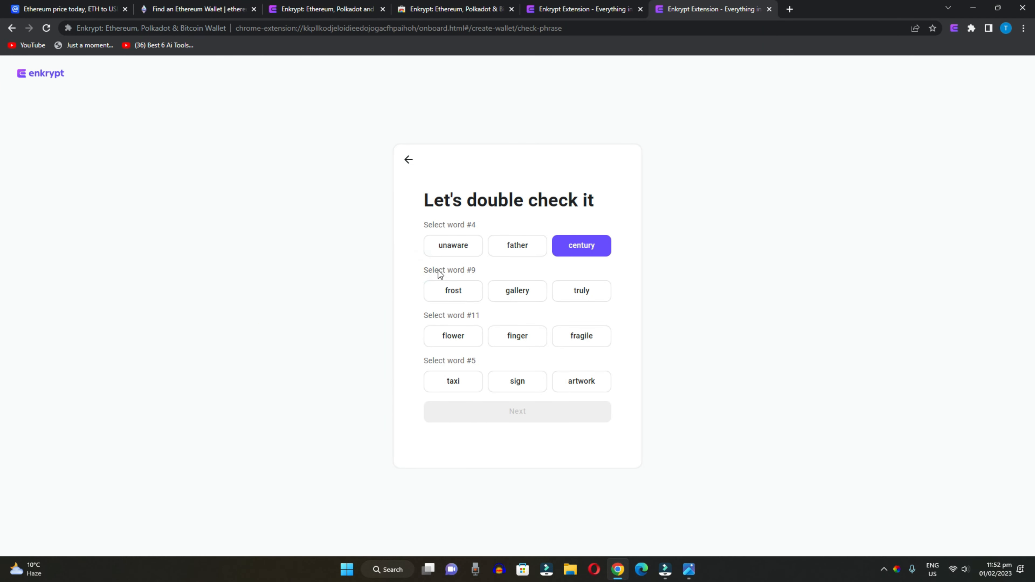
pyautogui.click(689, 570)
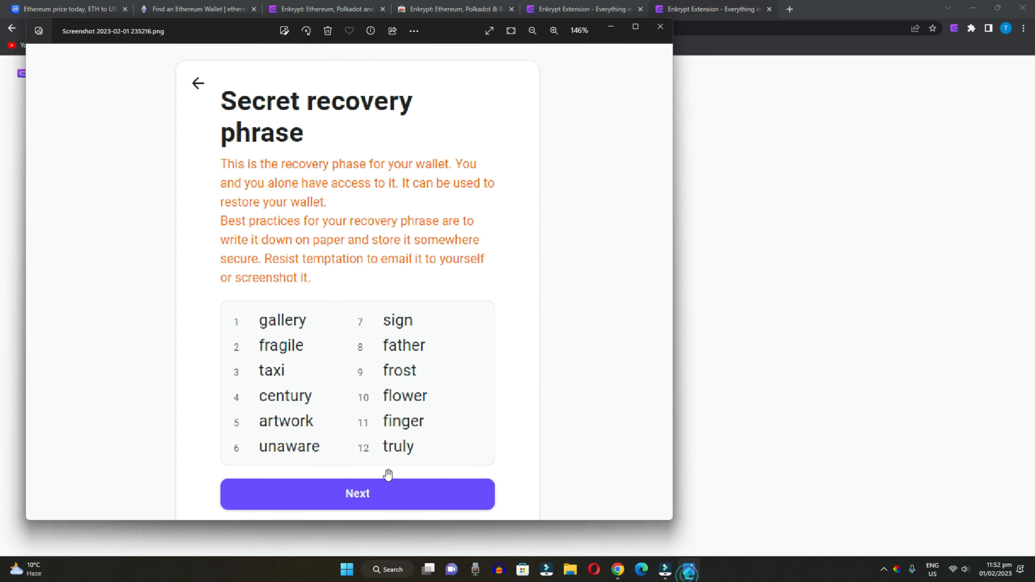
pyautogui.click(842, 336)
pyautogui.click(462, 296)
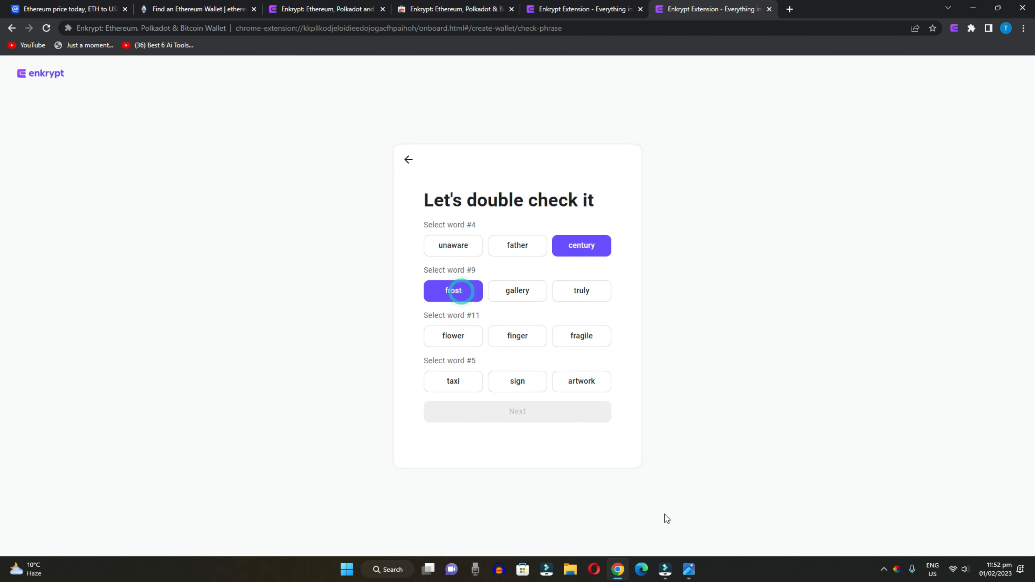
# - Pick finger for word #11 and artwork for word #5, then submit the check
pyautogui.click(688, 570)
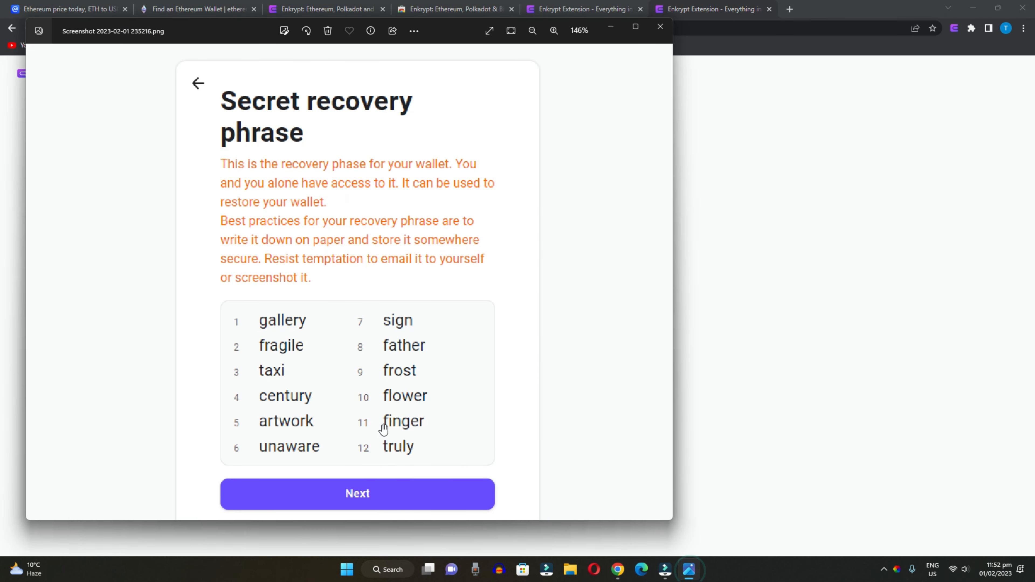
pyautogui.click(758, 381)
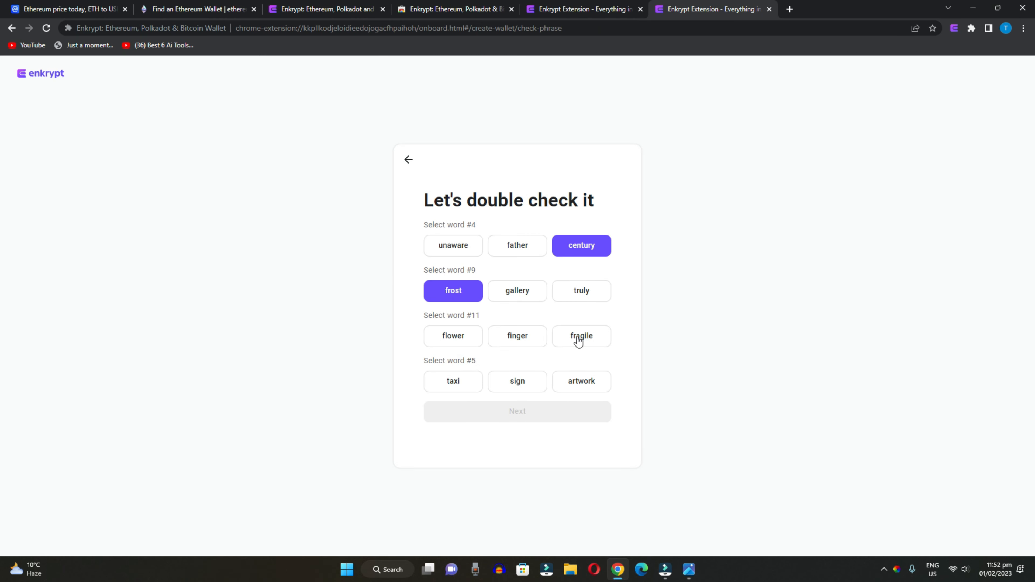
pyautogui.click(524, 342)
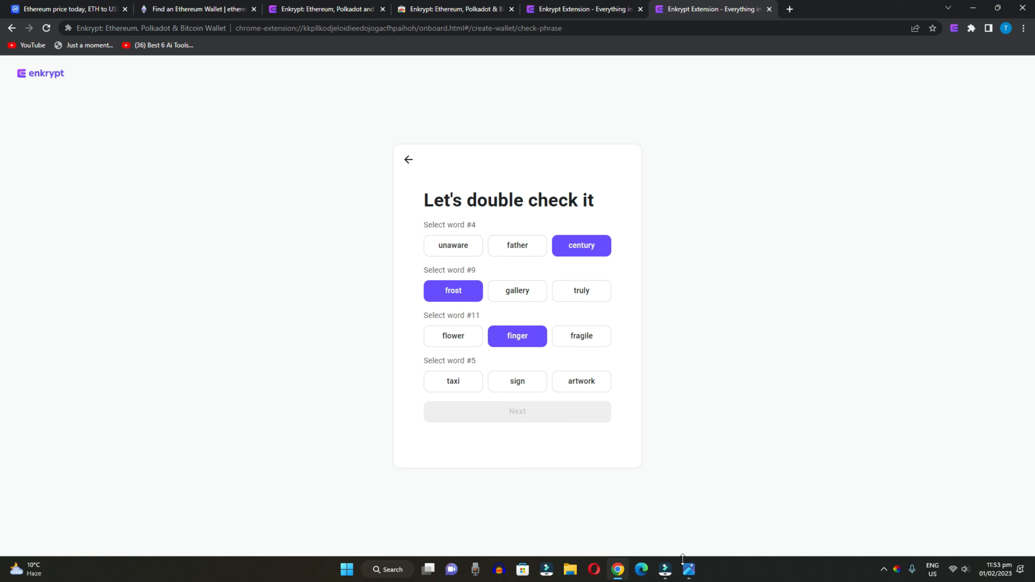
pyautogui.click(687, 568)
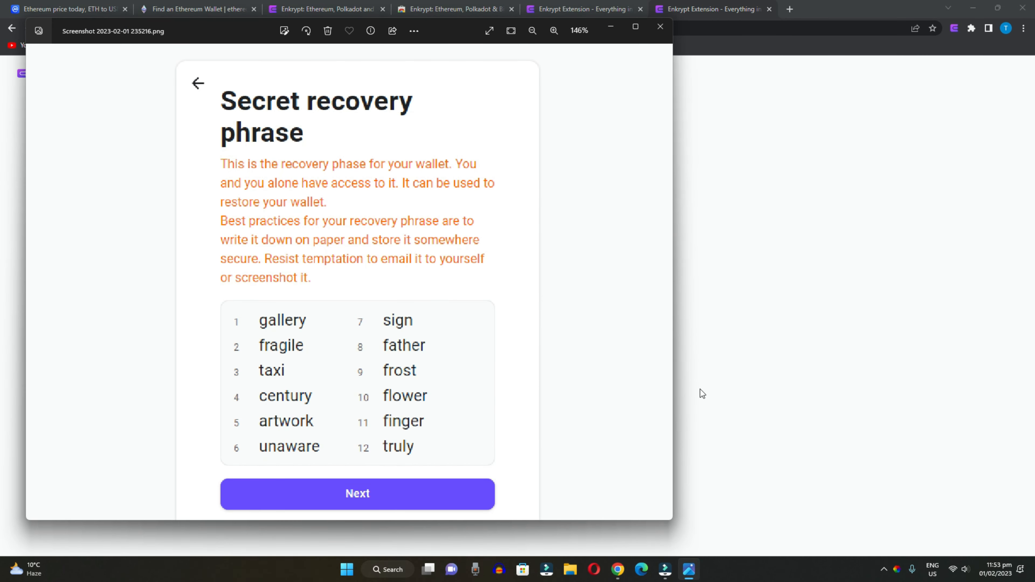
pyautogui.click(773, 366)
pyautogui.click(579, 384)
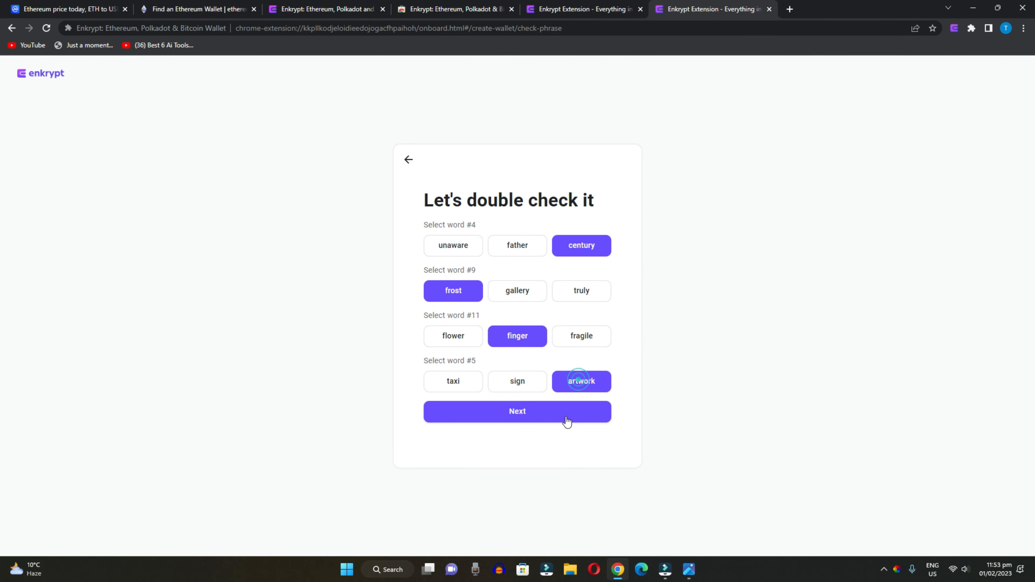
pyautogui.click(528, 410)
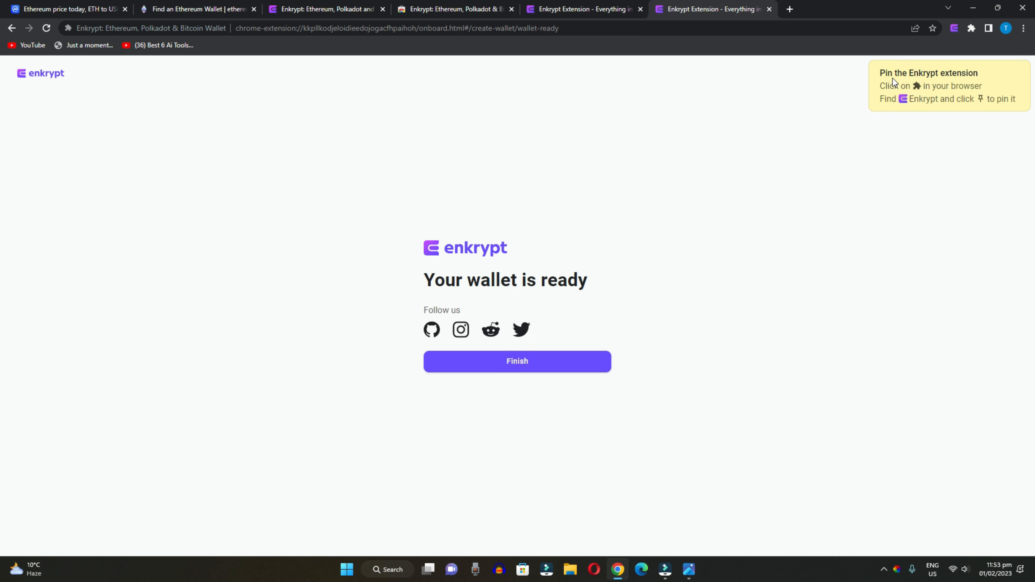
# - Finish setup and unlock Enkrypt with the wallet password to show EVM Account 1 on Ethereum
pyautogui.click(526, 364)
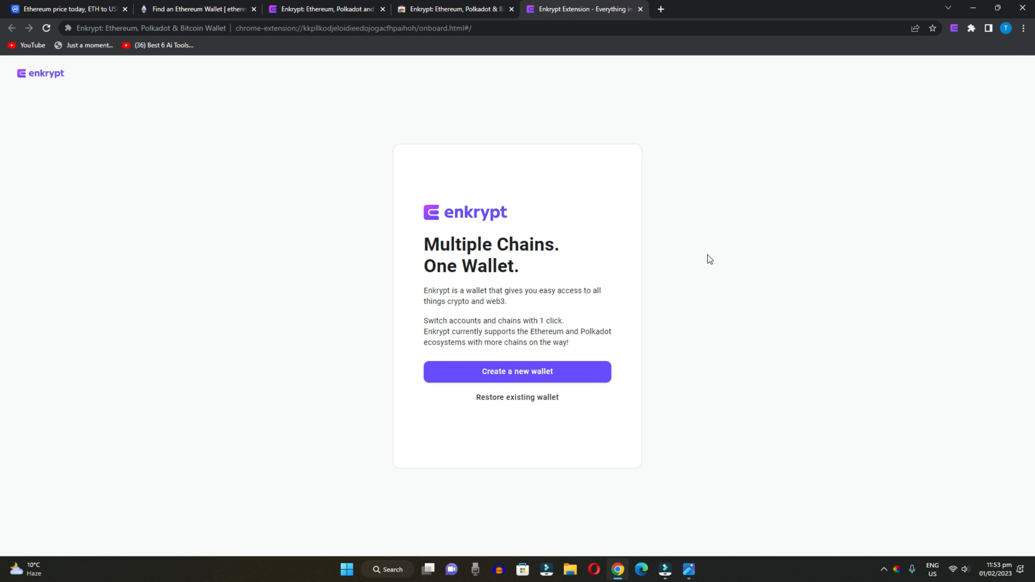
pyautogui.click(955, 28)
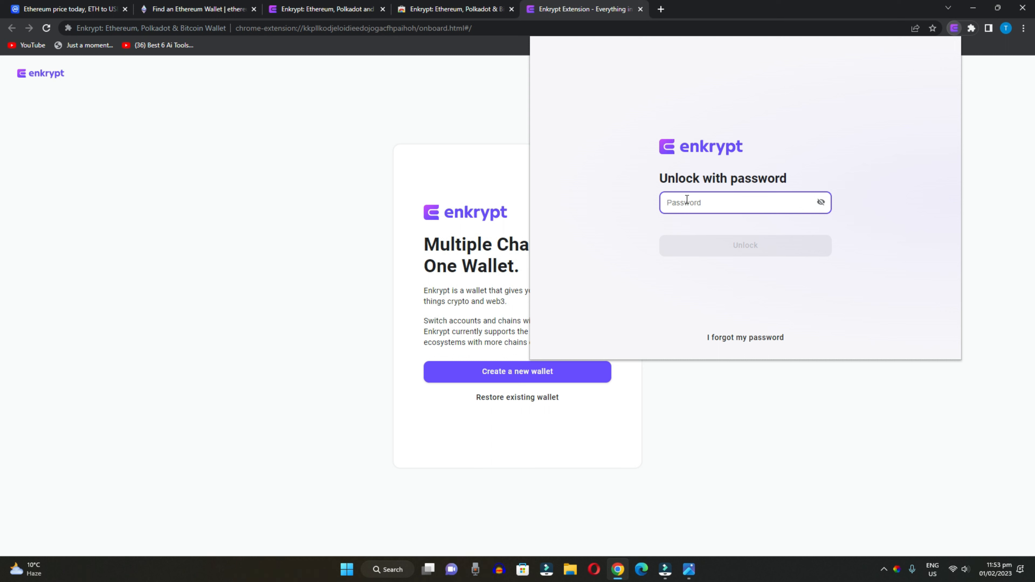
pyautogui.write('••••••••••••')
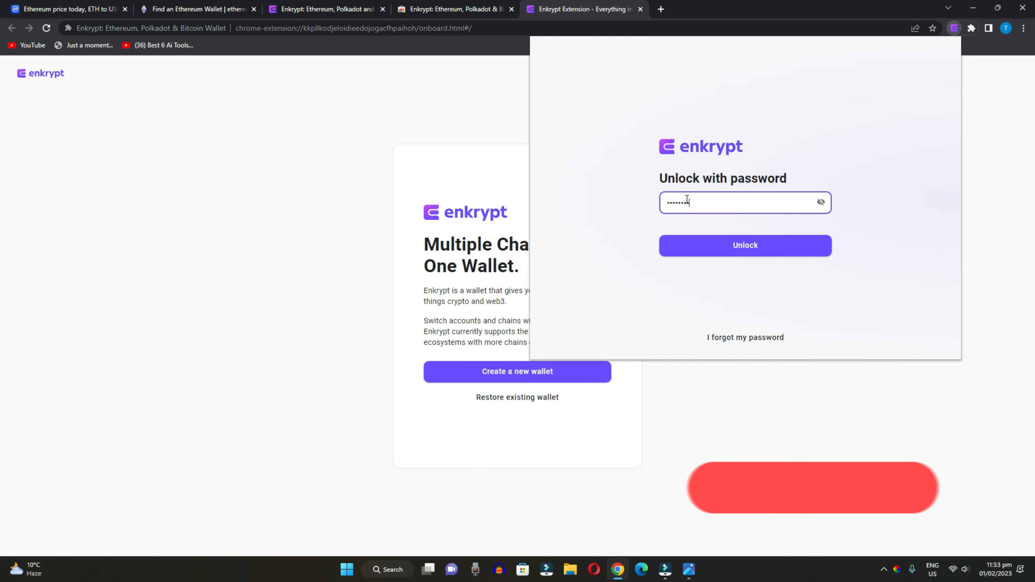
pyautogui.press('Return')
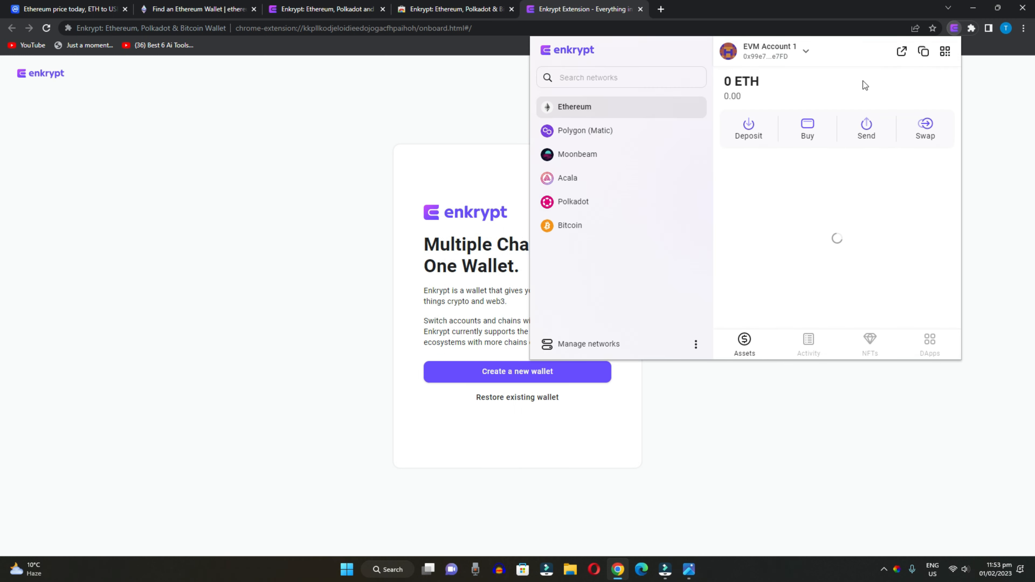
# - Close the accounts dropdown and open EVM Account 1's address in the block explorer
pyautogui.click(789, 50)
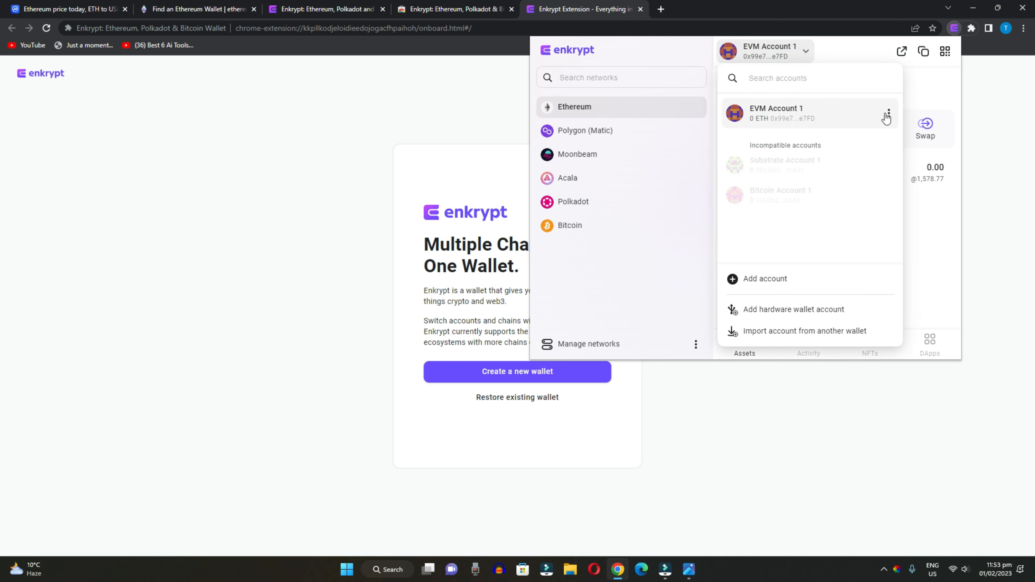
pyautogui.click(885, 110)
pyautogui.click(799, 50)
pyautogui.click(799, 110)
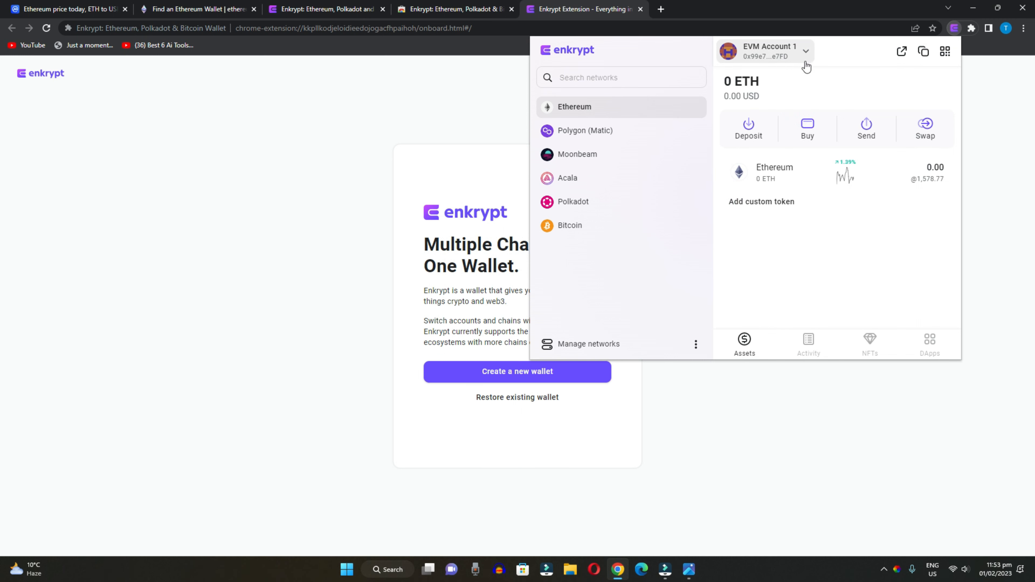
pyautogui.click(902, 51)
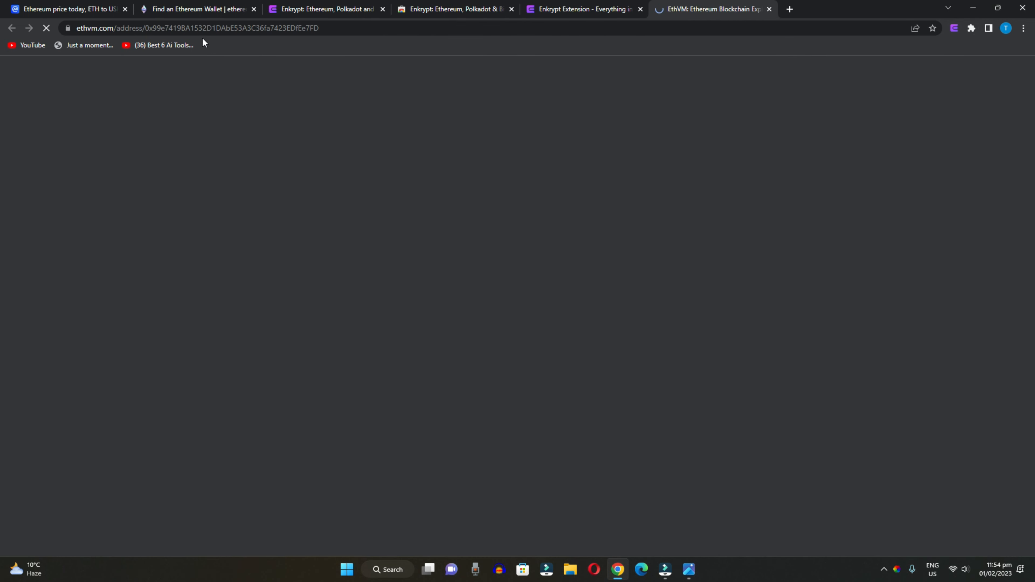
# - Dismiss EthVM's welcome and consent prompts, check the 0 ETH address, then close the tab
pyautogui.click(81, 28)
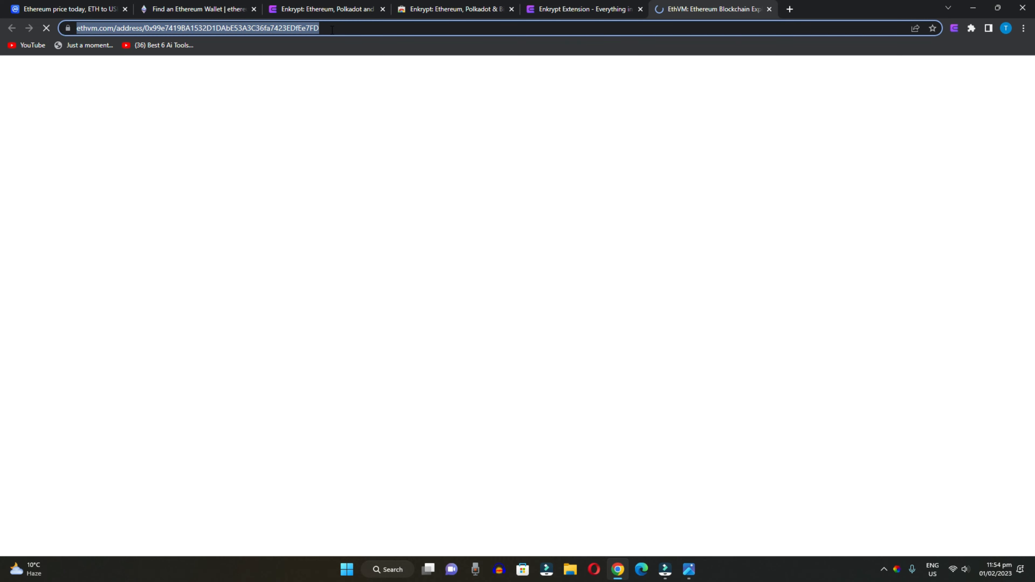
pyautogui.click(331, 30)
pyautogui.click(512, 378)
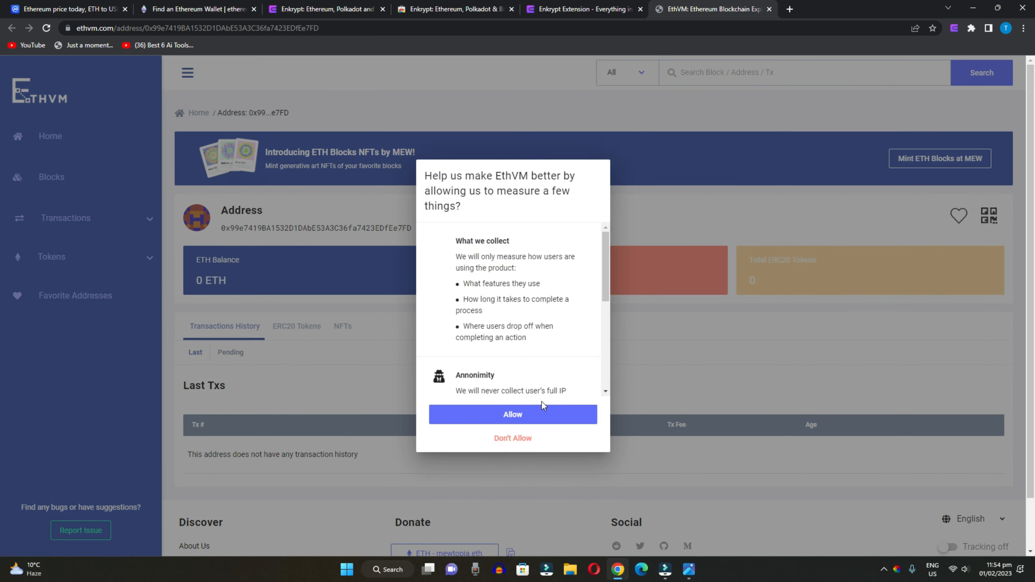
pyautogui.click(514, 415)
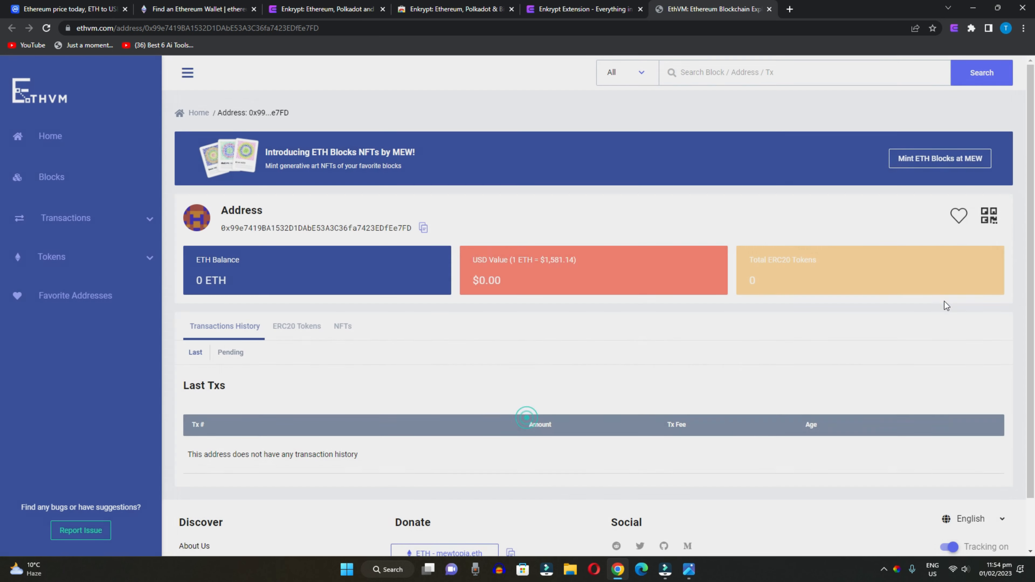
pyautogui.click(770, 9)
pyautogui.click(770, 9)
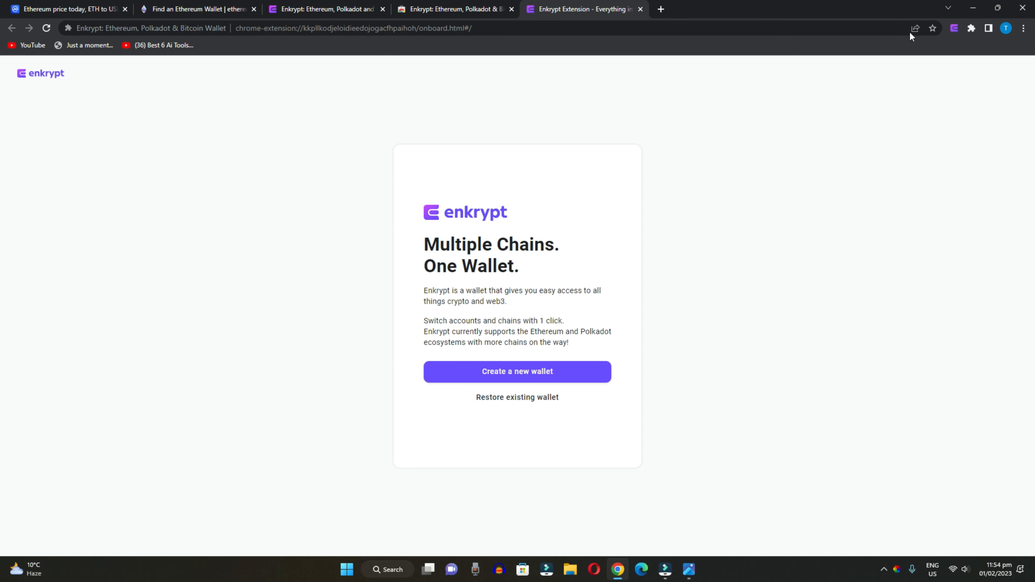
pyautogui.click(955, 29)
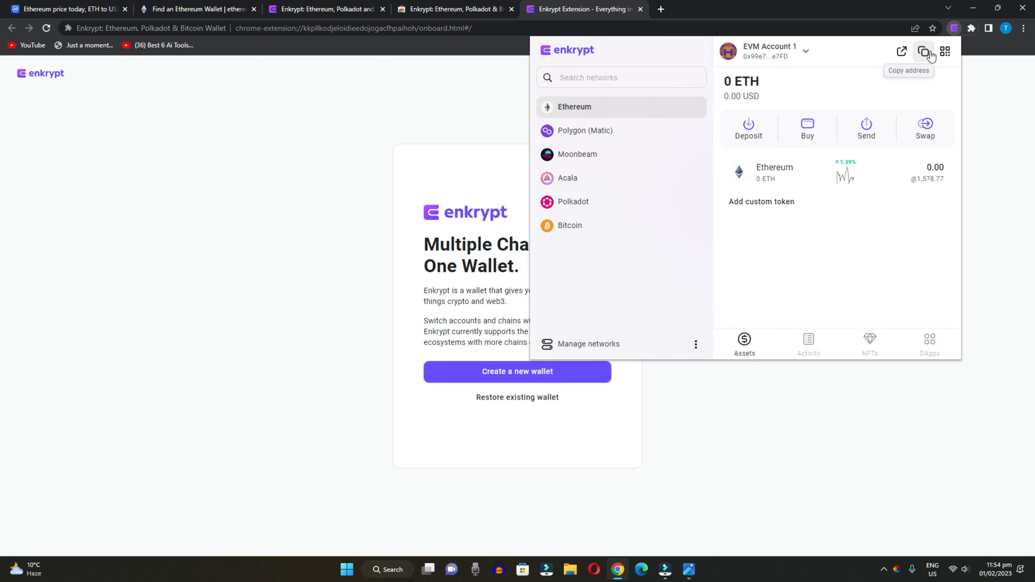
pyautogui.click(946, 51)
pyautogui.click(828, 99)
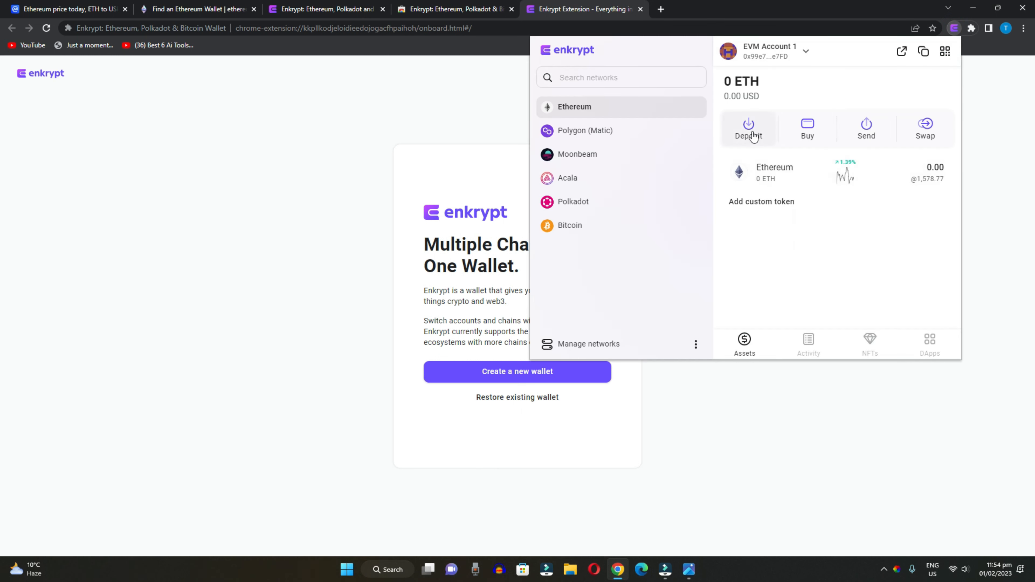
pyautogui.click(751, 131)
pyautogui.click(828, 100)
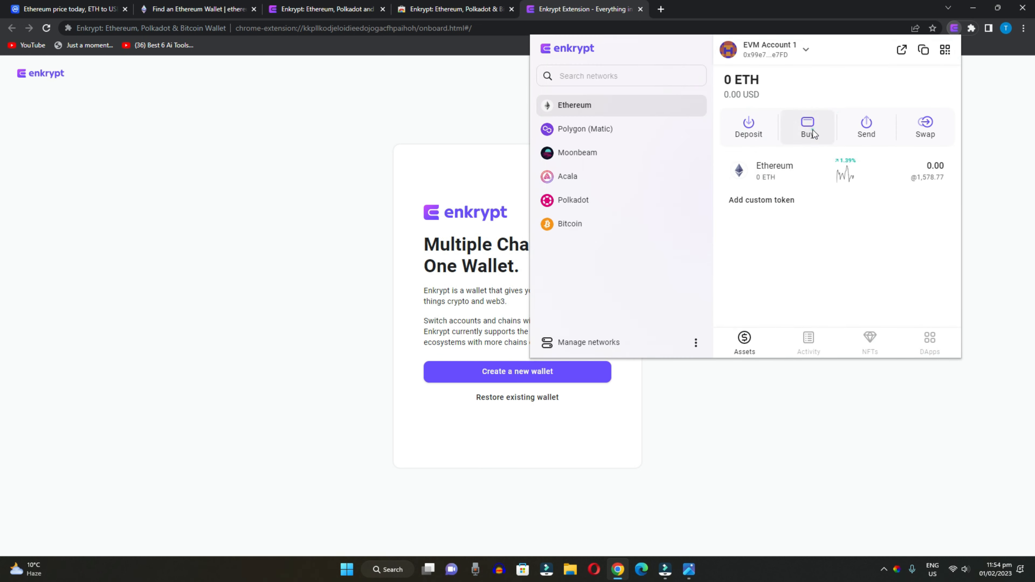
pyautogui.click(806, 129)
pyautogui.click(198, 27)
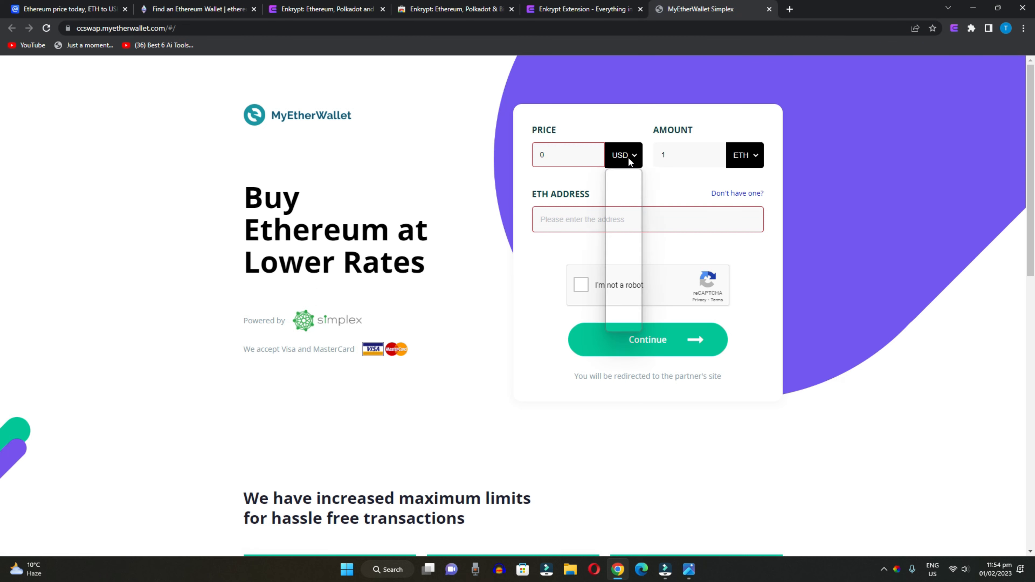
pyautogui.click(622, 155)
pyautogui.click(621, 181)
pyautogui.moveTo(594, 156); pyautogui.dragTo(513, 155)
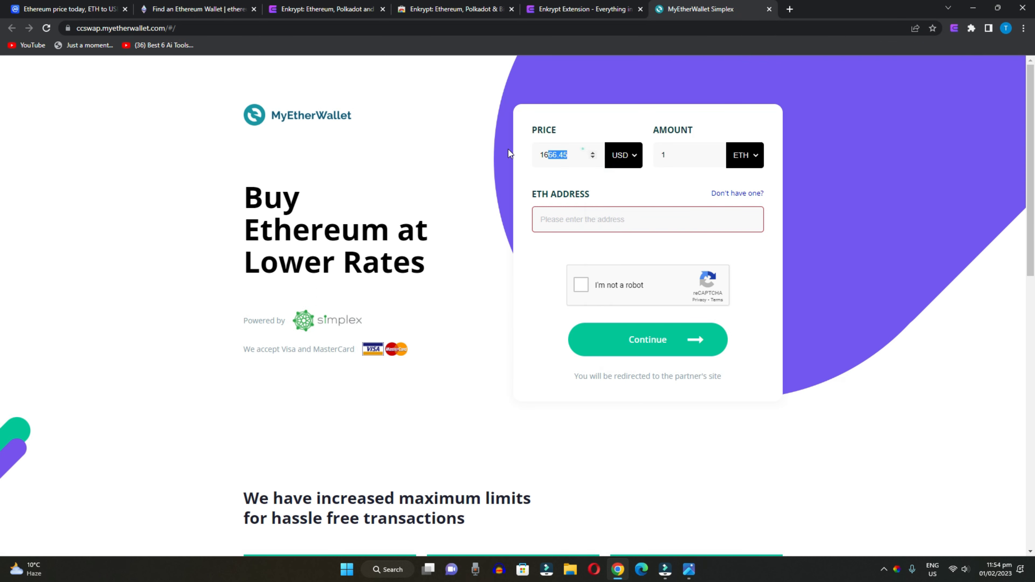
pyautogui.click(769, 9)
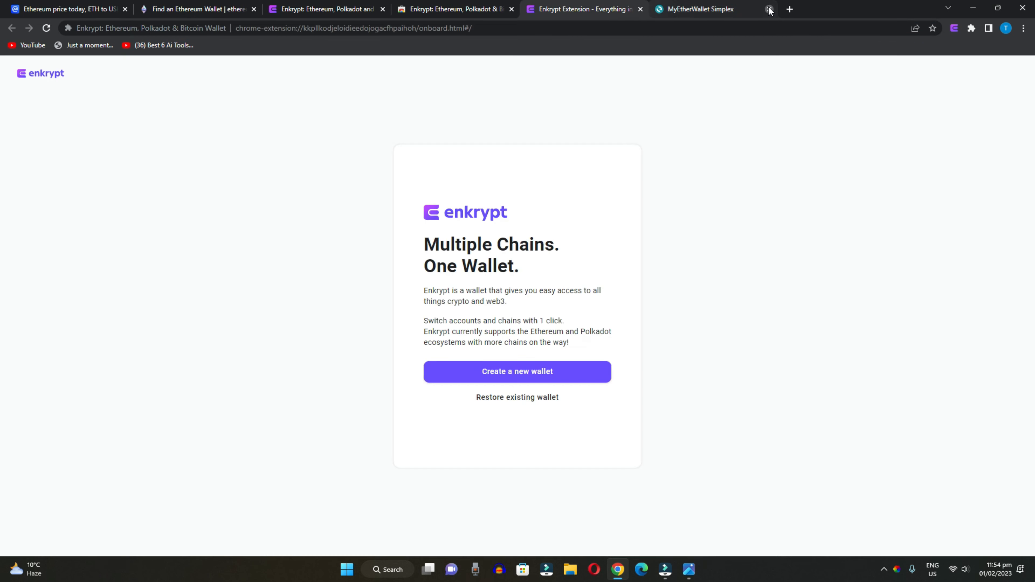
# - Switch networks via Polygon (Matic) and Polkadot to Bitcoin, showing Bitcoin Account 1 with 0 BTC
pyautogui.click(955, 28)
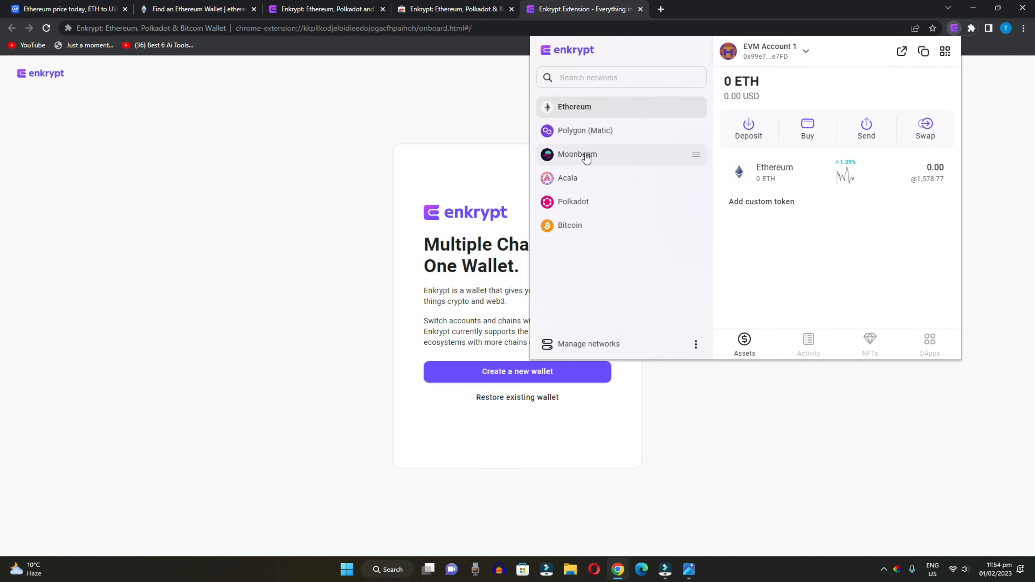
pyautogui.click(576, 130)
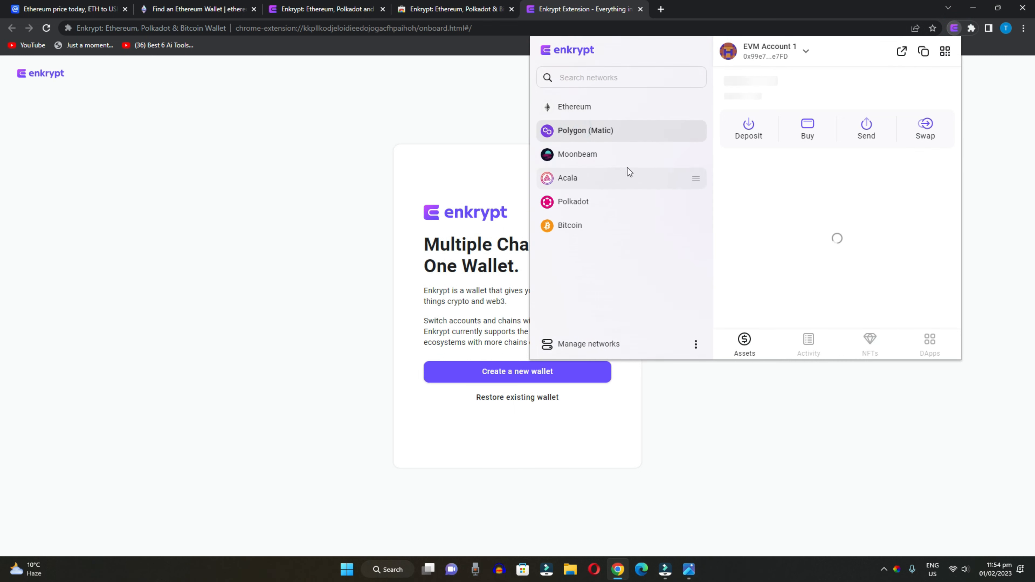
pyautogui.click(576, 203)
pyautogui.click(570, 226)
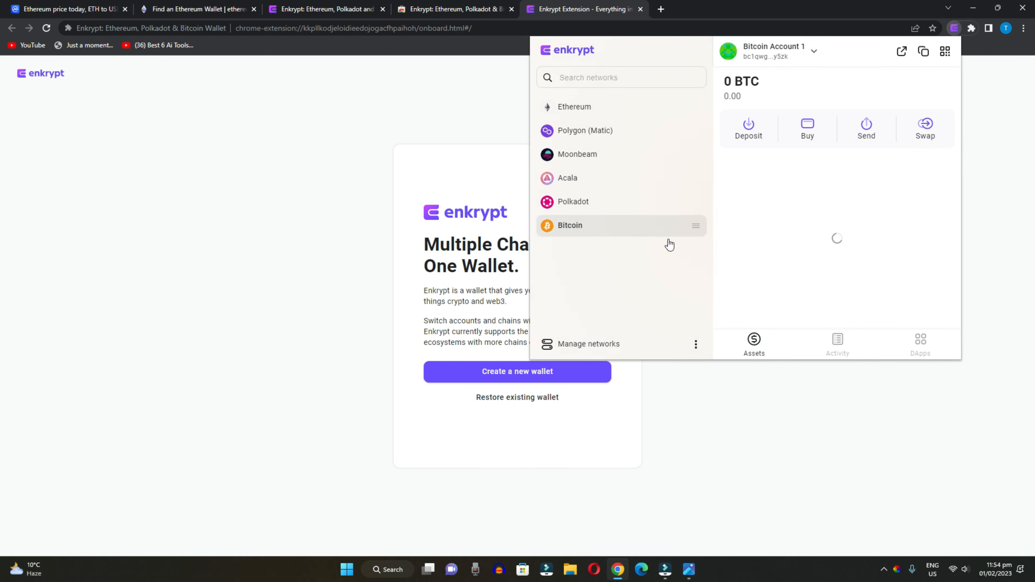
pyautogui.click(696, 344)
# - In General settings, toggle Turn off Ethereum on and back off, then return to Settings
pyautogui.click(641, 316)
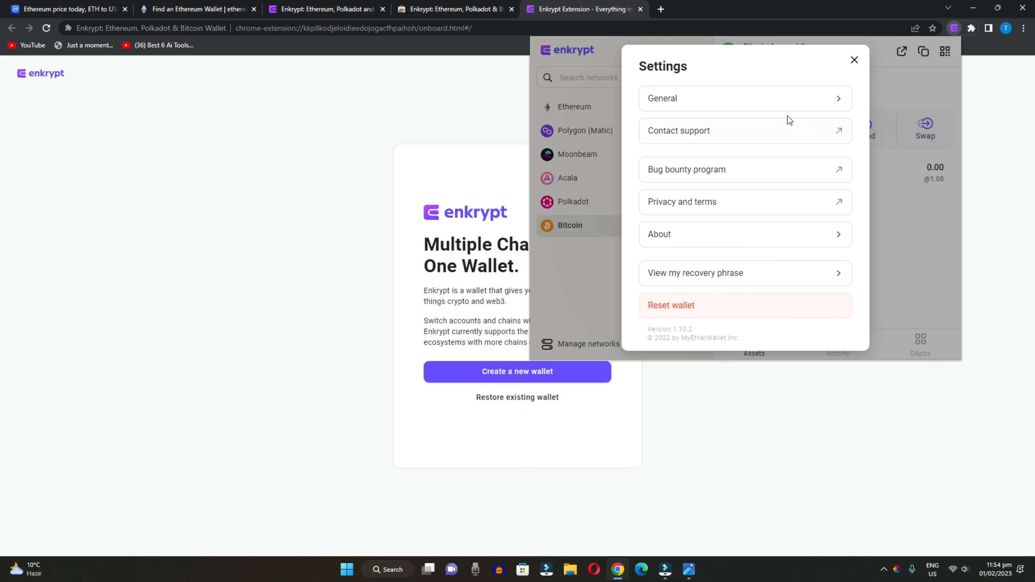
pyautogui.click(818, 97)
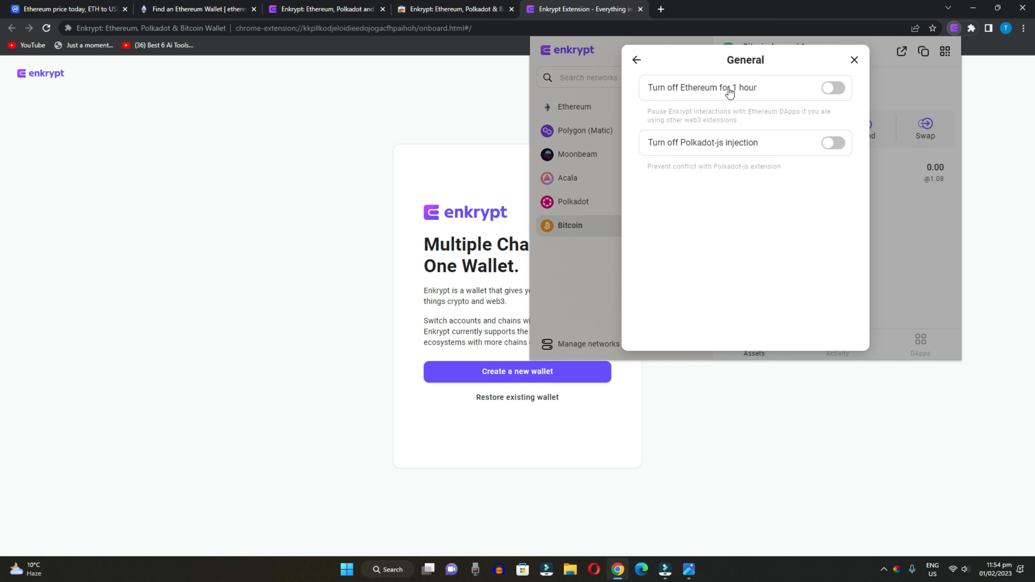
pyautogui.click(833, 89)
pyautogui.click(833, 89)
pyautogui.click(637, 60)
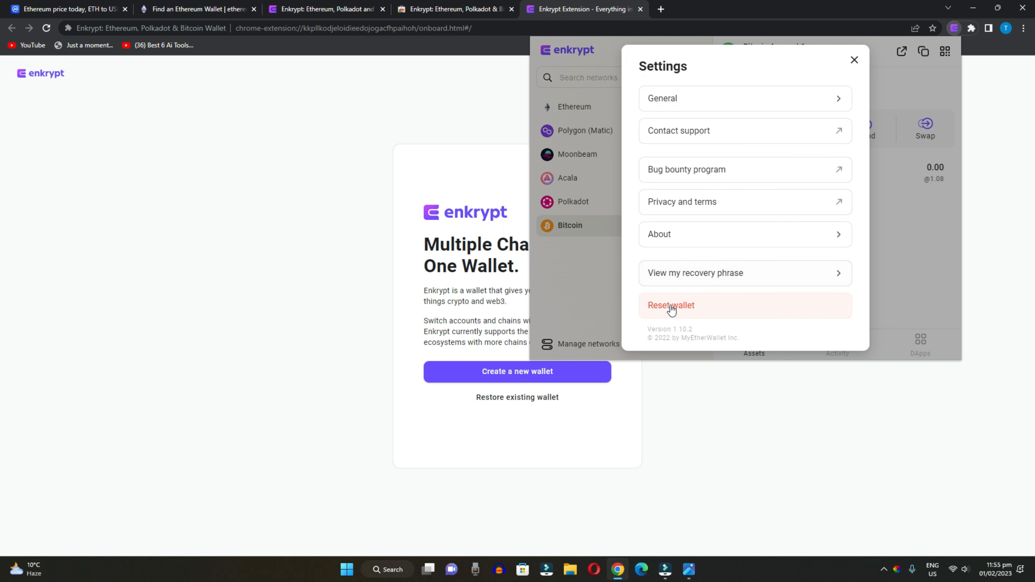
# - Reveal the 12-word recovery phrase using the wallet password, then close it
pyautogui.click(721, 277)
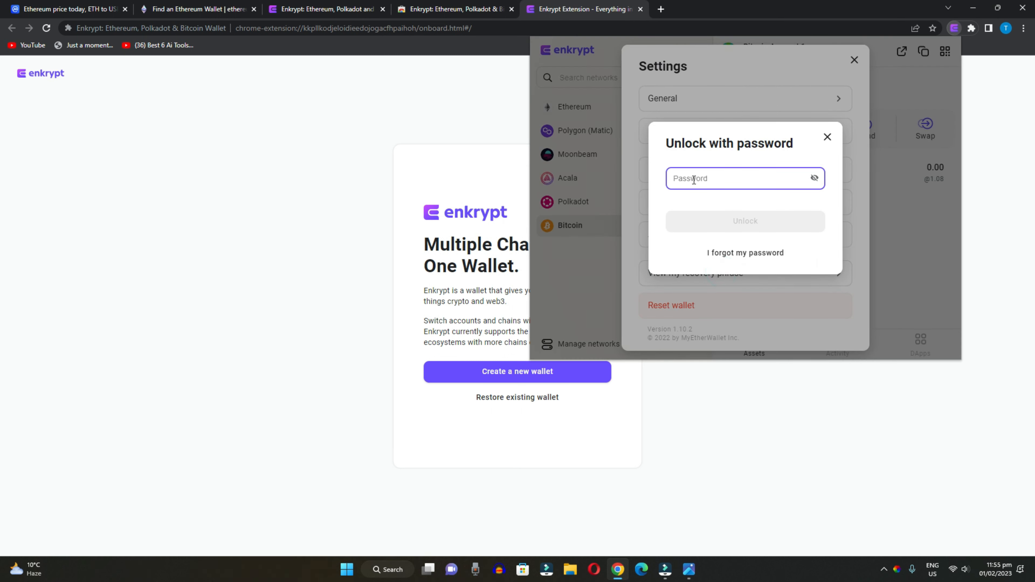
pyautogui.write('••••••')
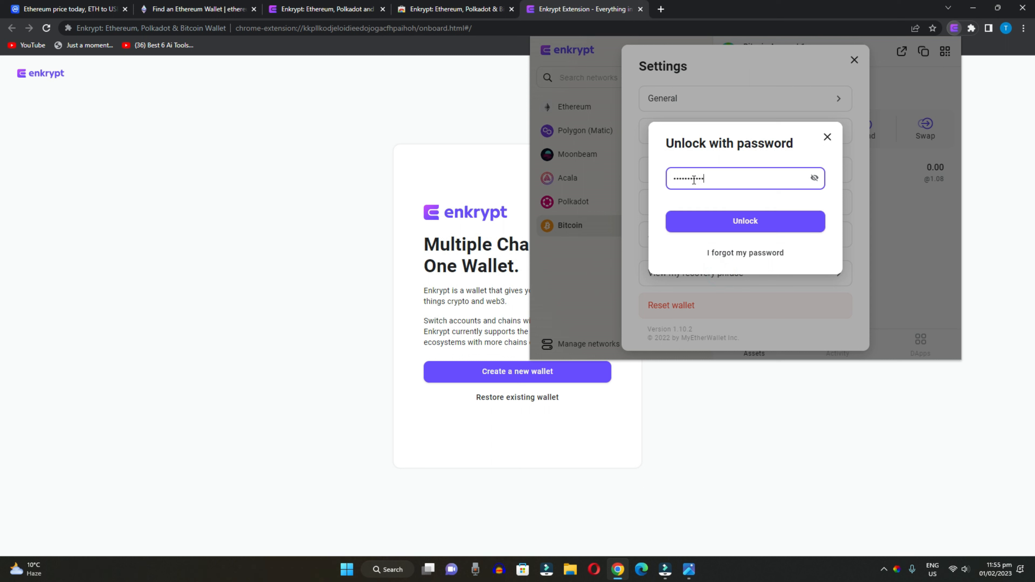
pyautogui.press('Return')
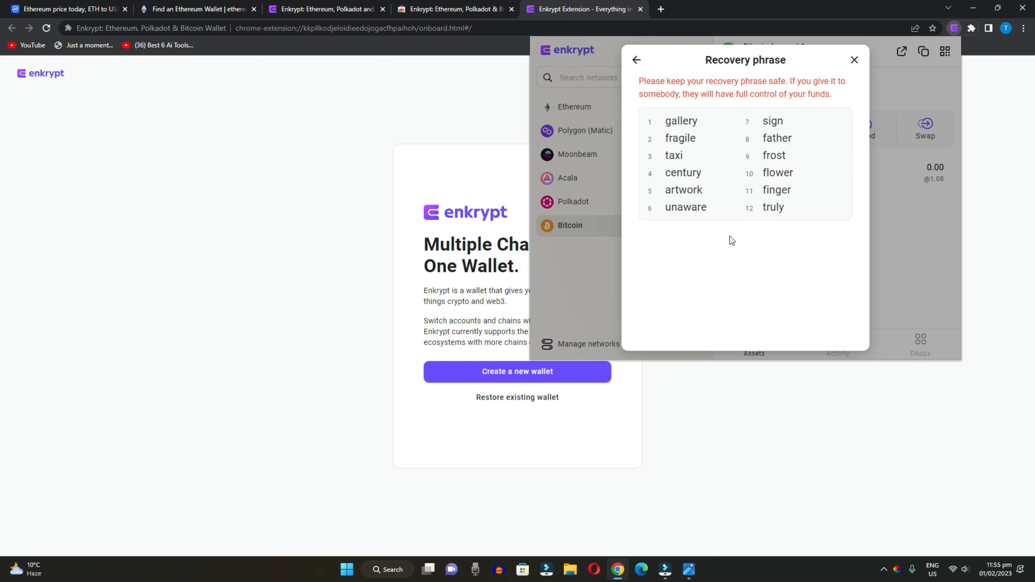
pyautogui.moveTo(661, 122); pyautogui.dragTo(798, 212)
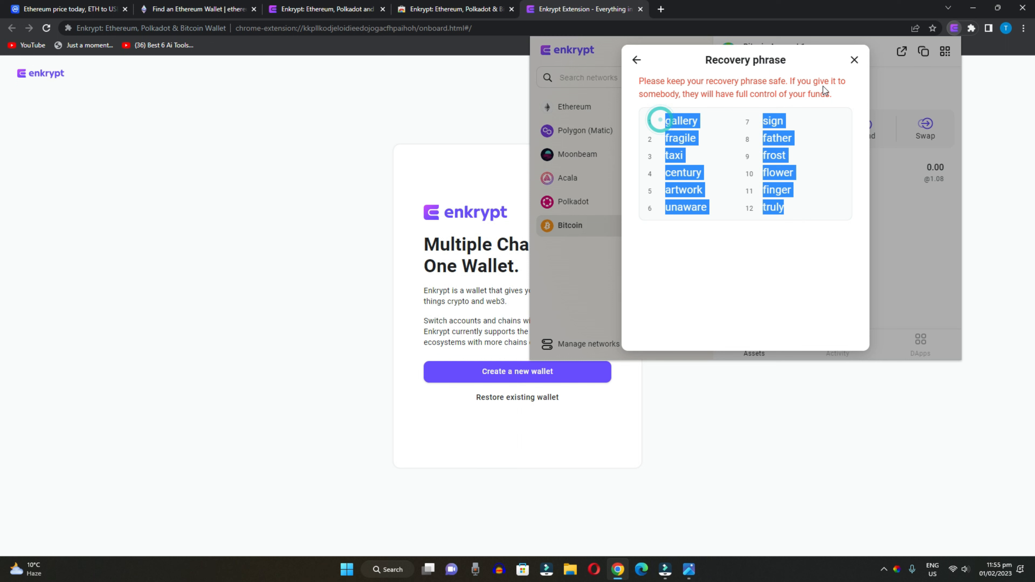
pyautogui.click(855, 59)
pyautogui.click(696, 345)
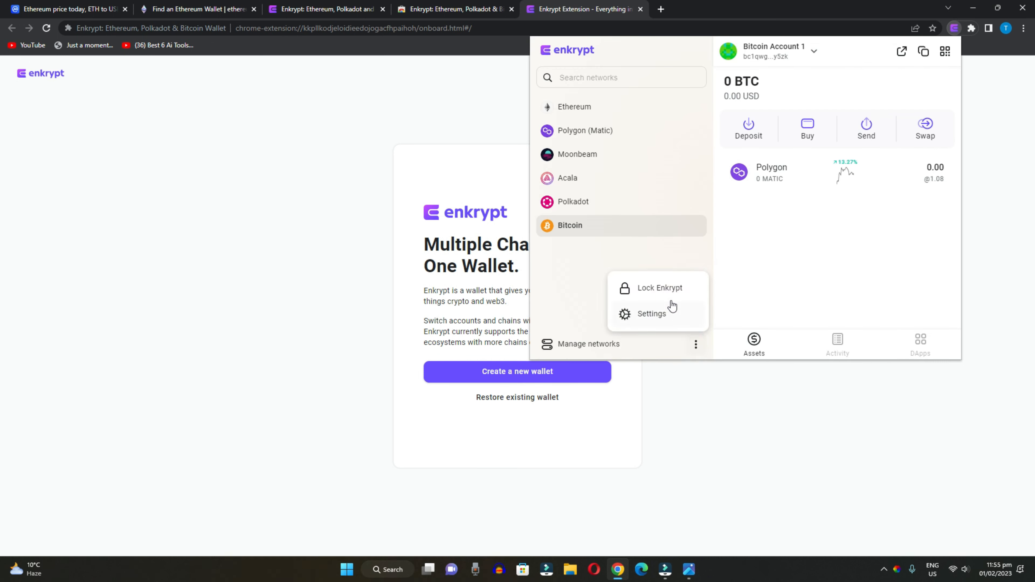
# - Browse the Manage networks list, then view the Activity and DApps sections
pyautogui.click(572, 346)
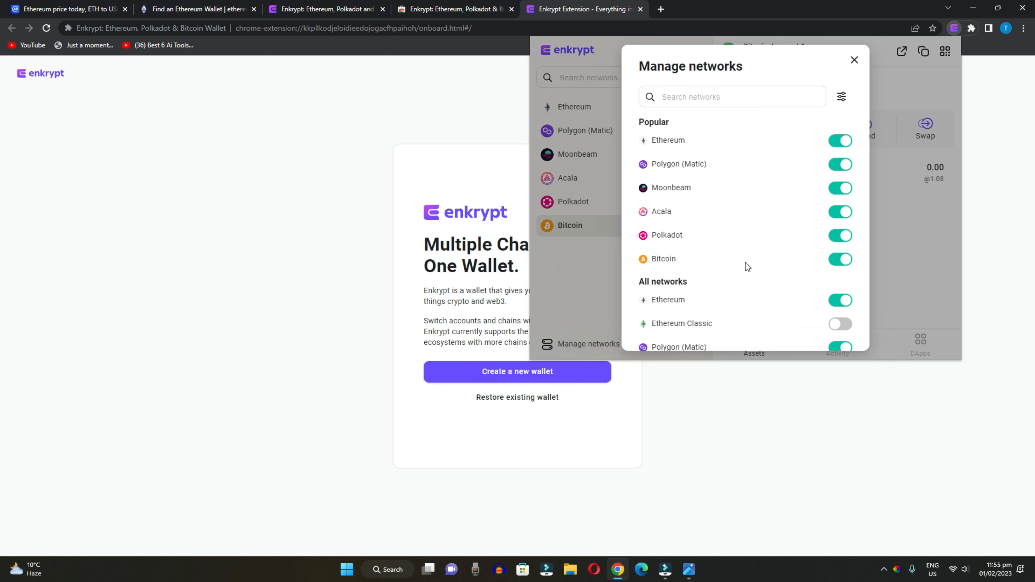
pyautogui.scroll(-8, 689, 136)
pyautogui.scroll(10, 770, 204)
pyautogui.click(854, 62)
pyautogui.click(838, 343)
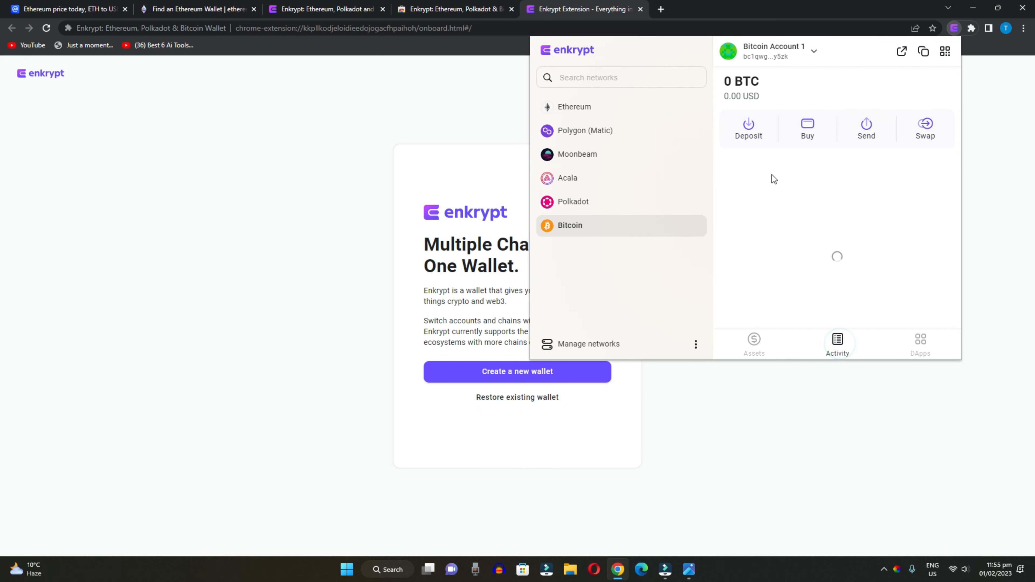
pyautogui.click(920, 346)
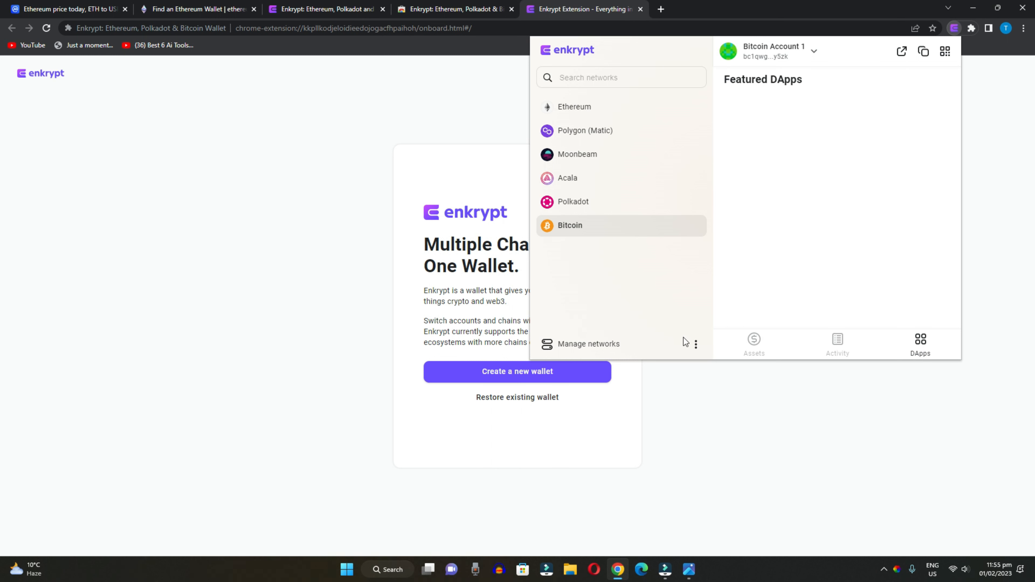
# - Lock Enkrypt, then close the popup and the Photos window to show the desktop
pyautogui.click(696, 344)
pyautogui.click(670, 293)
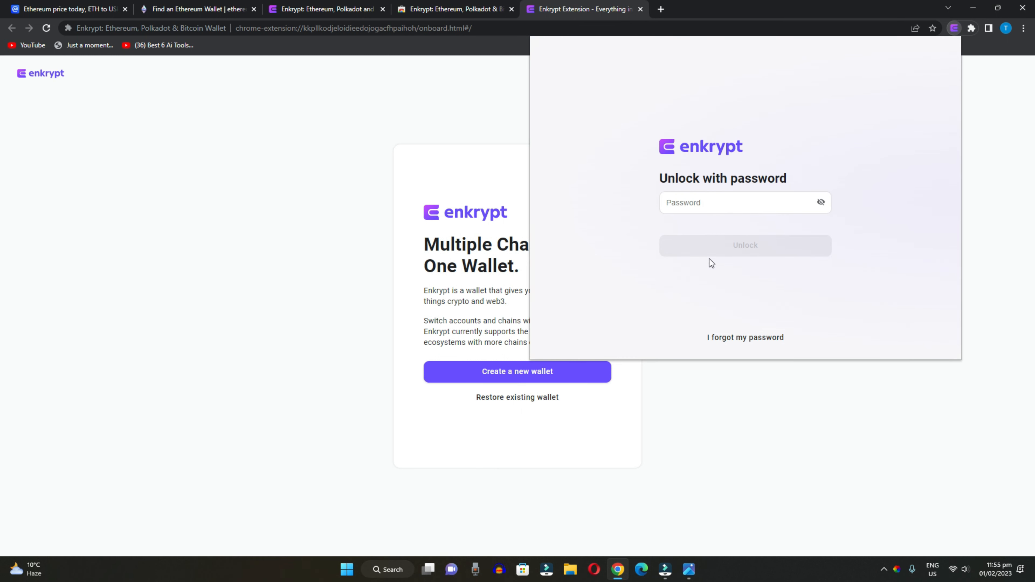
pyautogui.click(974, 69)
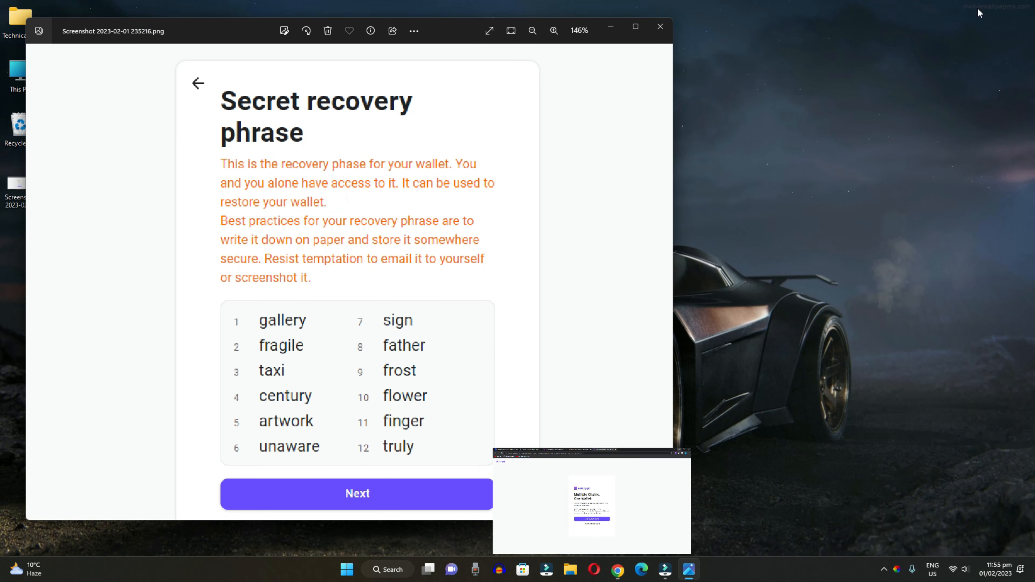
pyautogui.click(659, 27)
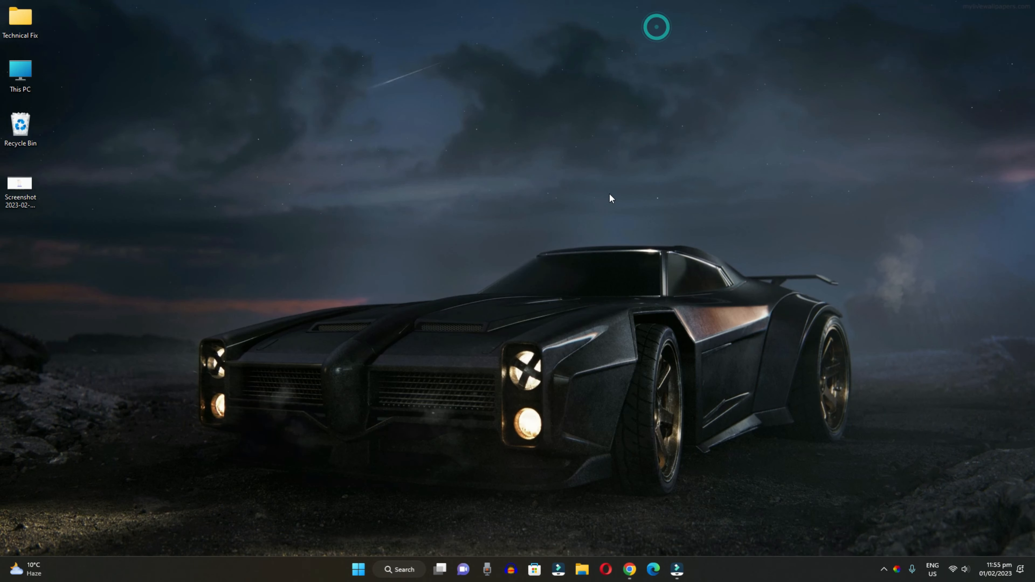